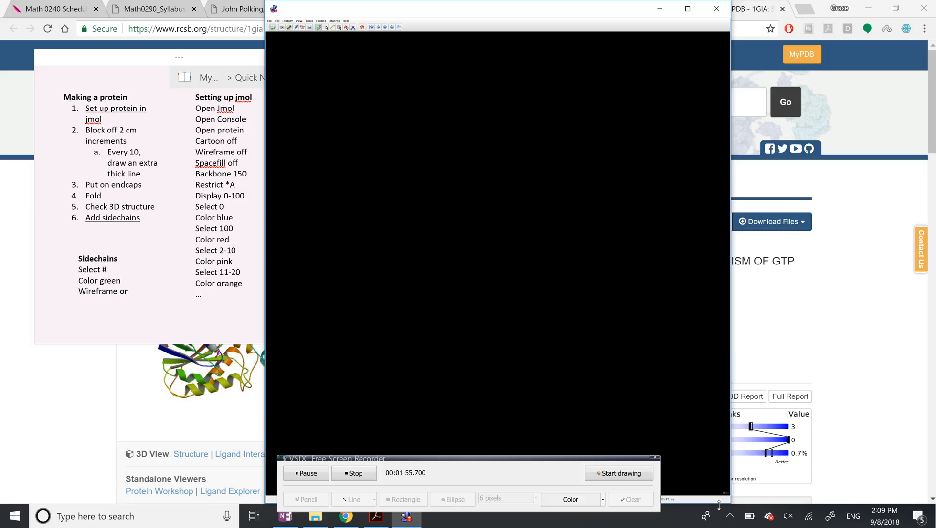
Step: Widen the Jmol window to fill the remaining screen and dock the protein setup notes beside it
left_click_drag(731, 500, 933, 489)
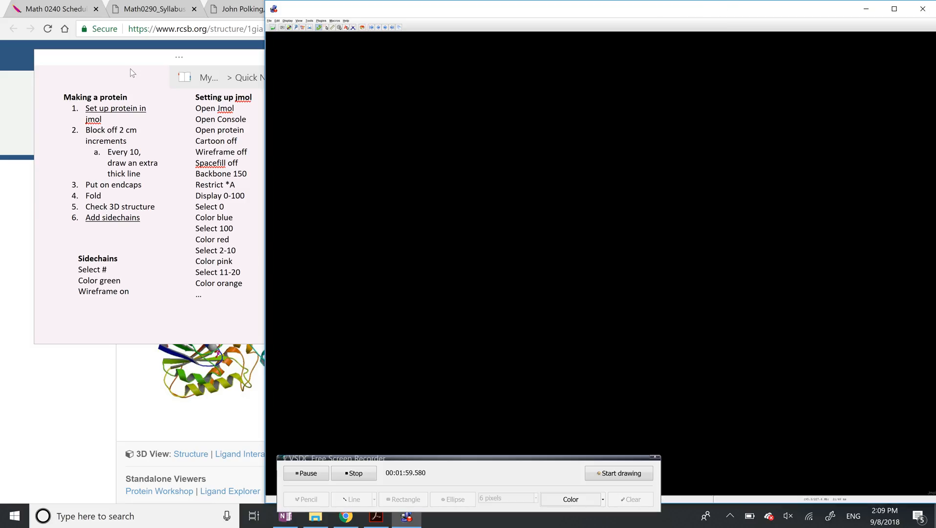
left_click_drag(114, 58, 1, 73)
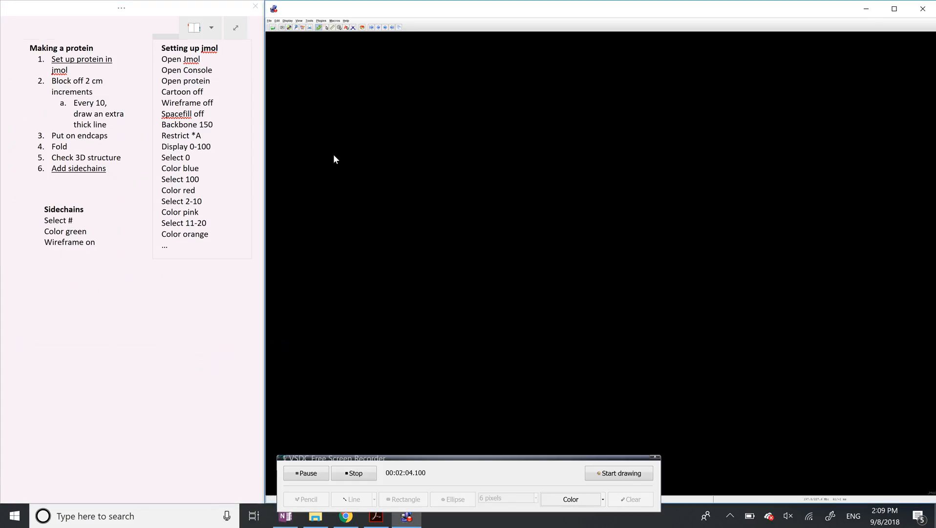
left_click(269, 21)
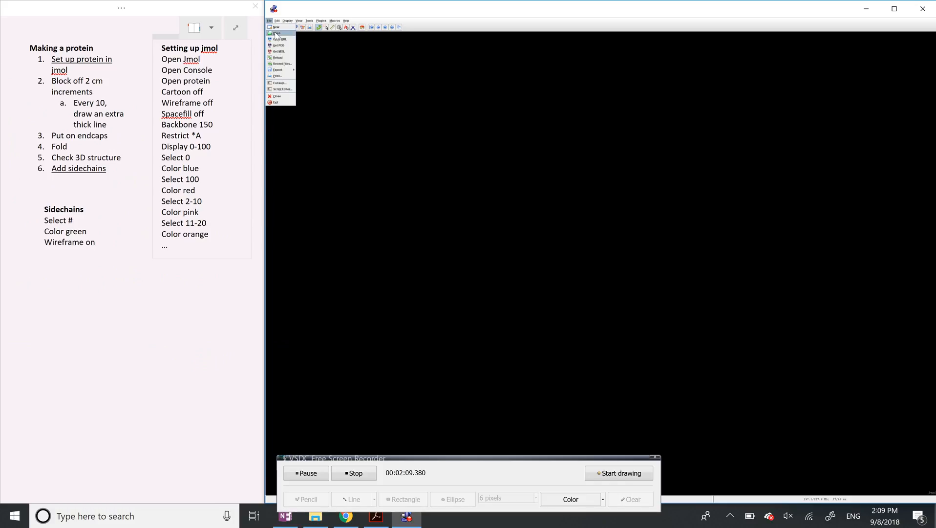
left_click(276, 33)
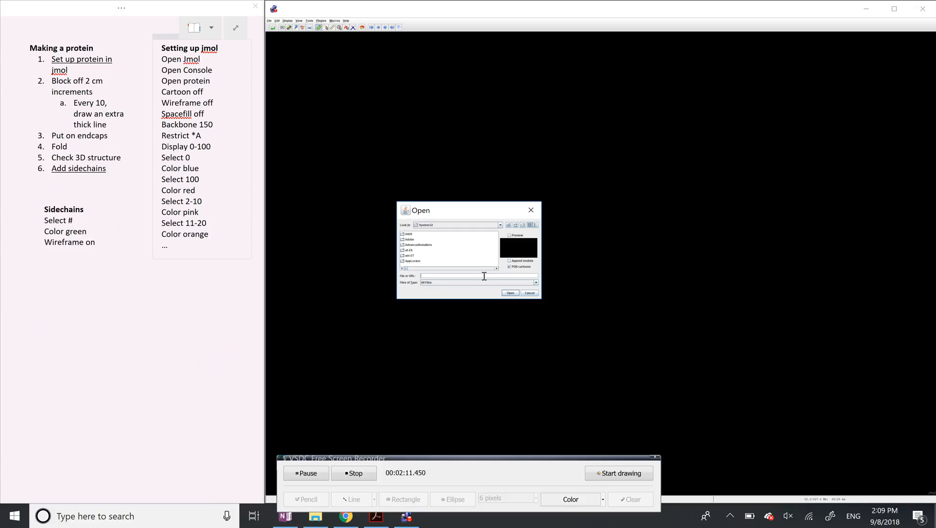
left_click(529, 293)
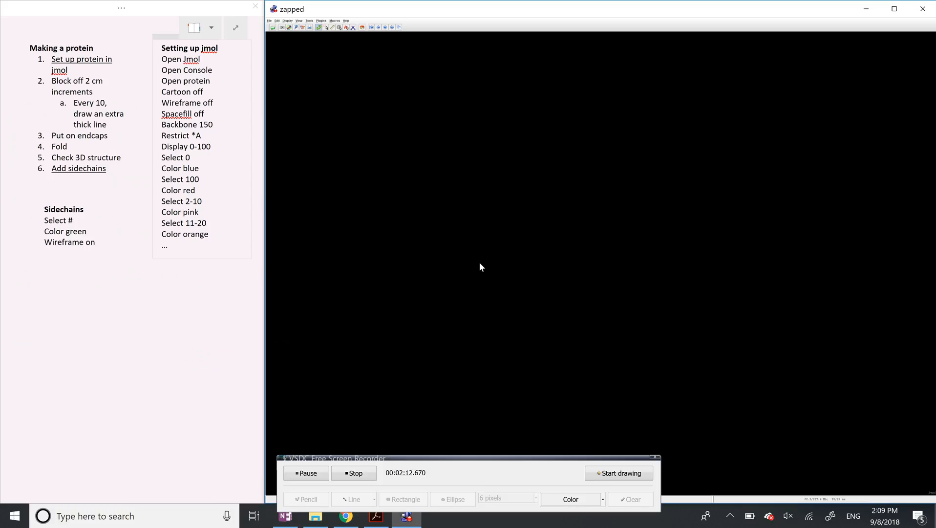
Step: Open the Jmol script console and move it away from the middle of the model view
left_click(269, 21)
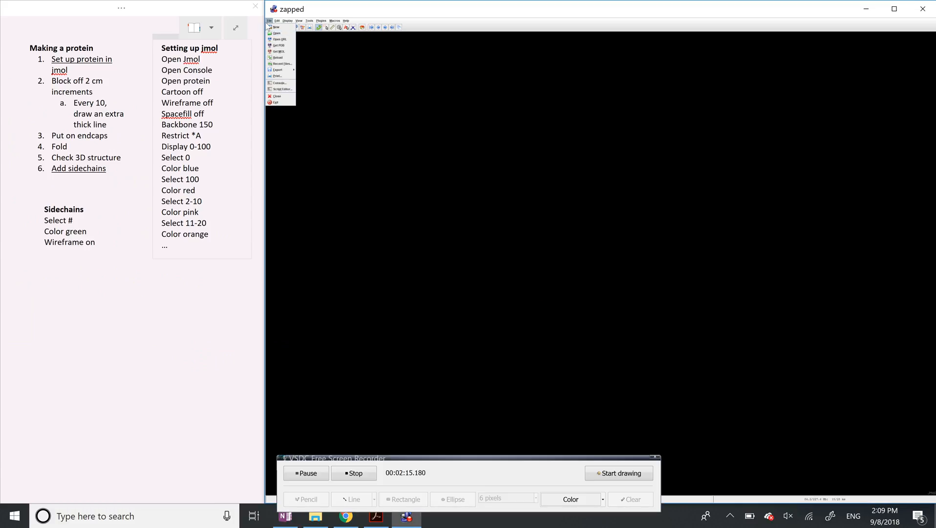
left_click(271, 83)
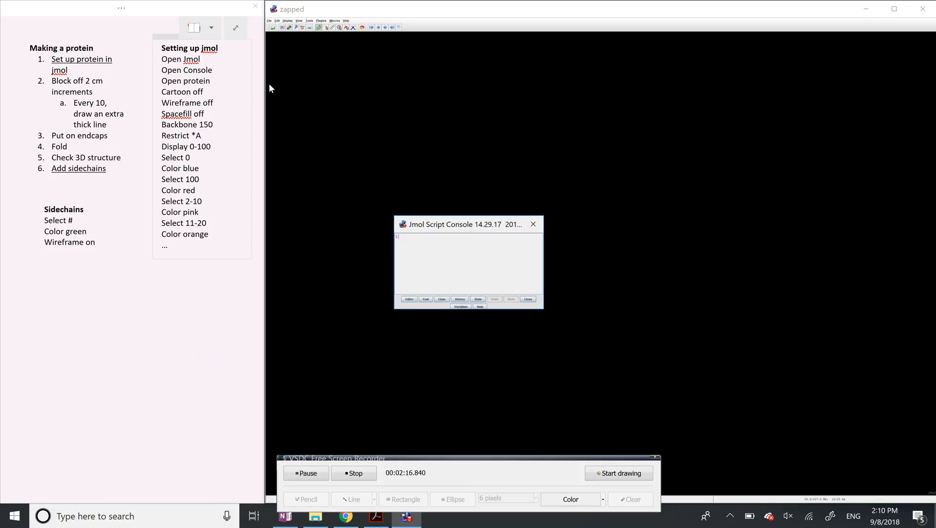
left_click_drag(461, 230, 778, 96)
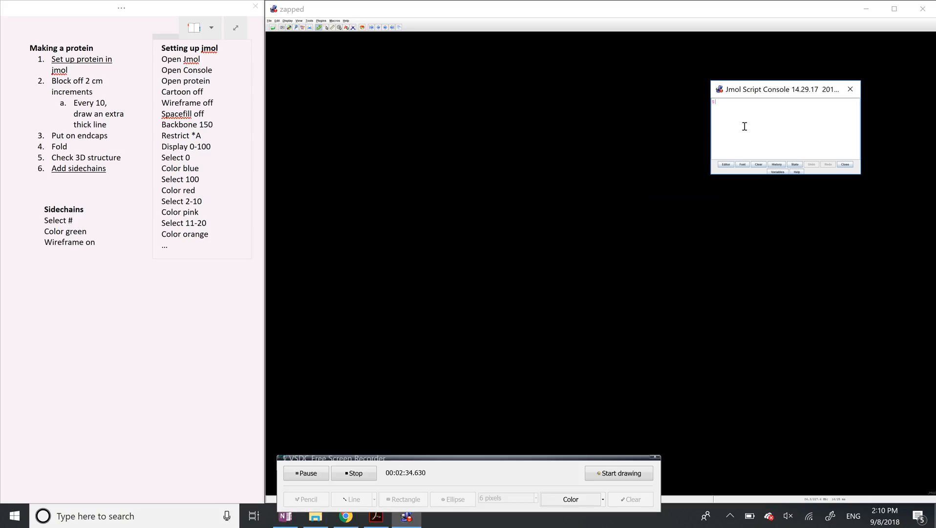
Step: Start opening a structure file in Jmol and browse to the Desktop folder
left_click(270, 21)
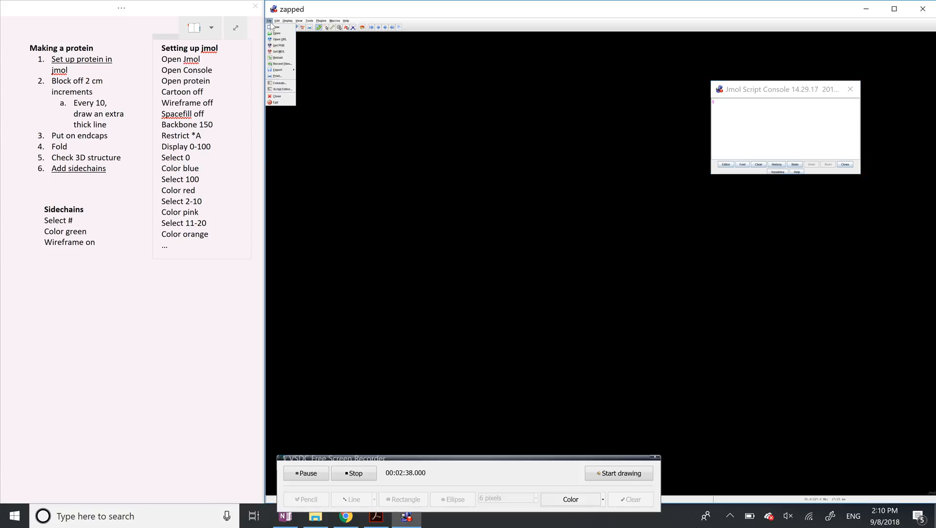
left_click(274, 34)
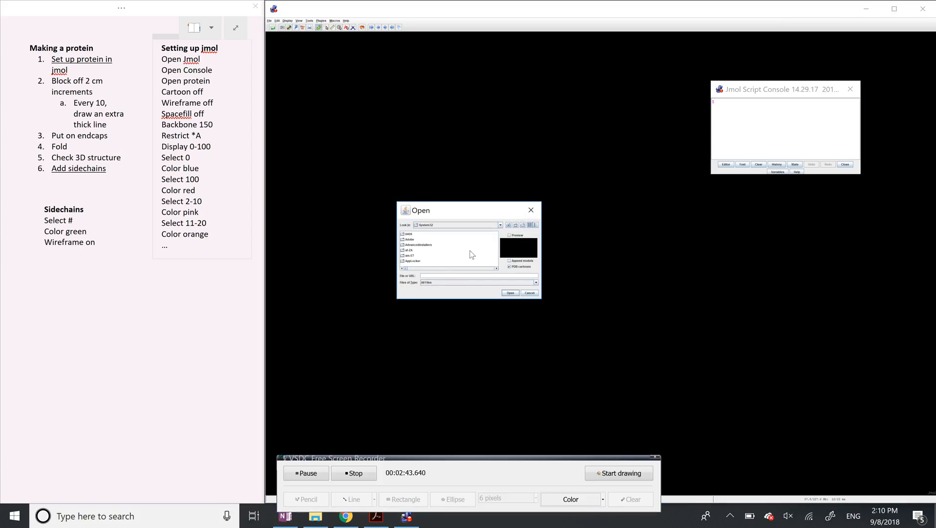
scroll(472, 254, "down", 3)
scroll(472, 254, "down", 3)
scroll(472, 254, "down", 10)
left_click(500, 225)
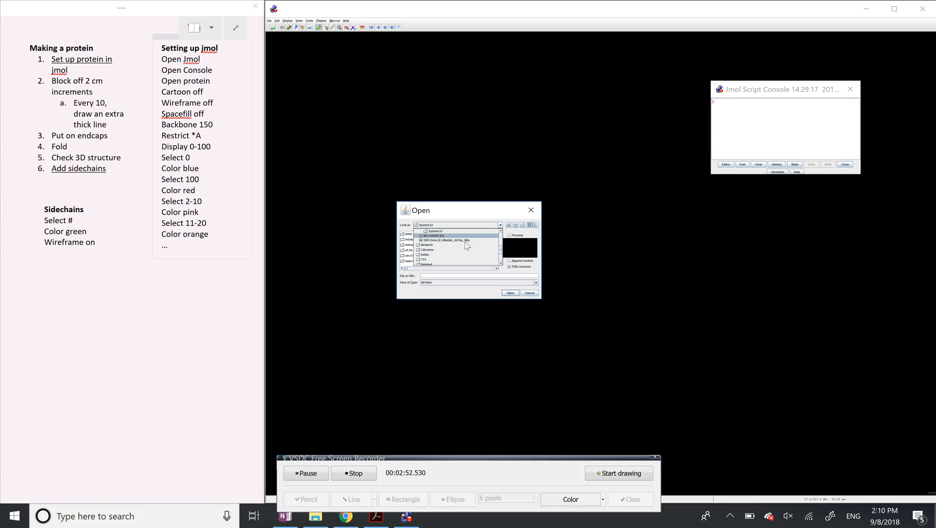
scroll(459, 247, "down", 3)
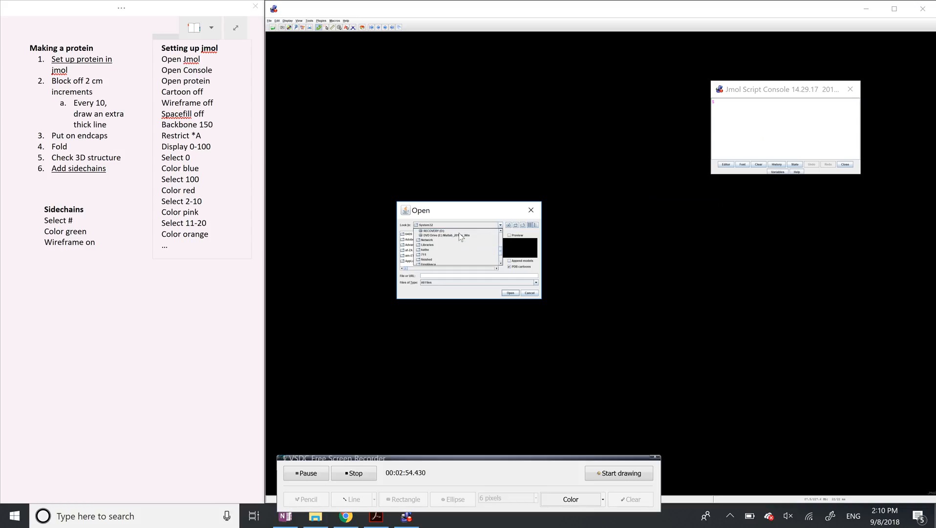
scroll(459, 246, "down", 4)
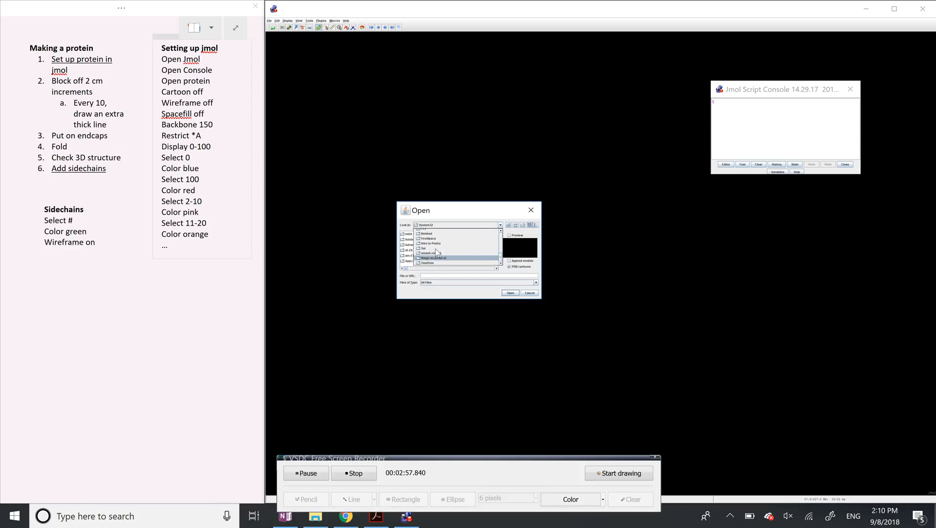
scroll(436, 249, "up", 4)
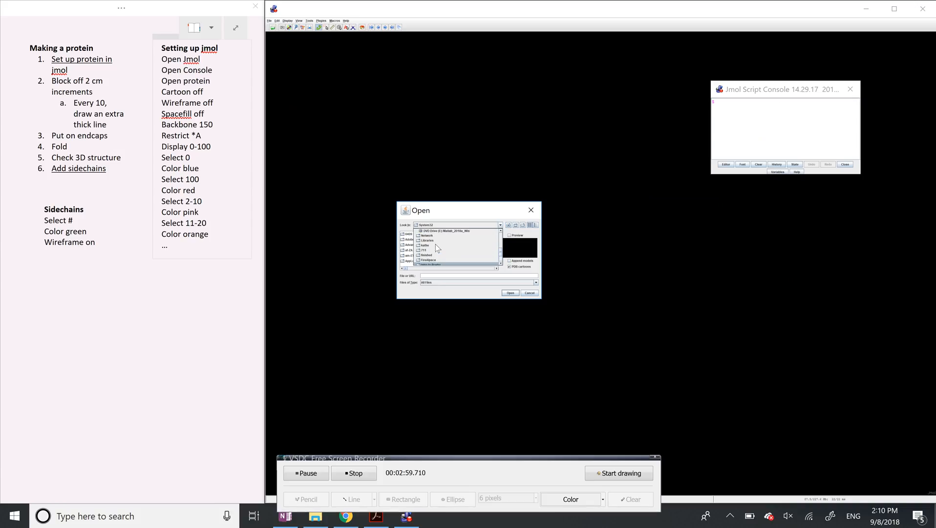
scroll(435, 244, "up", 6)
scroll(436, 247, "up", 3)
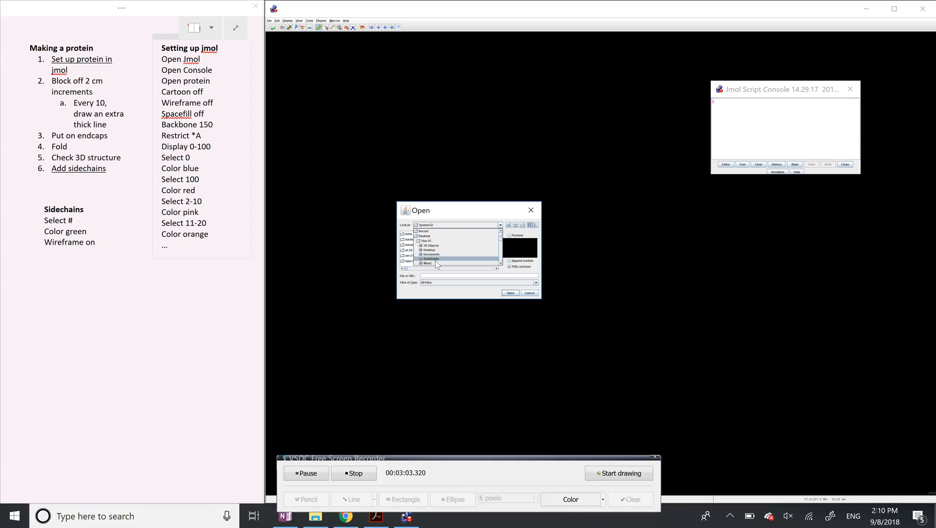
left_click(436, 251)
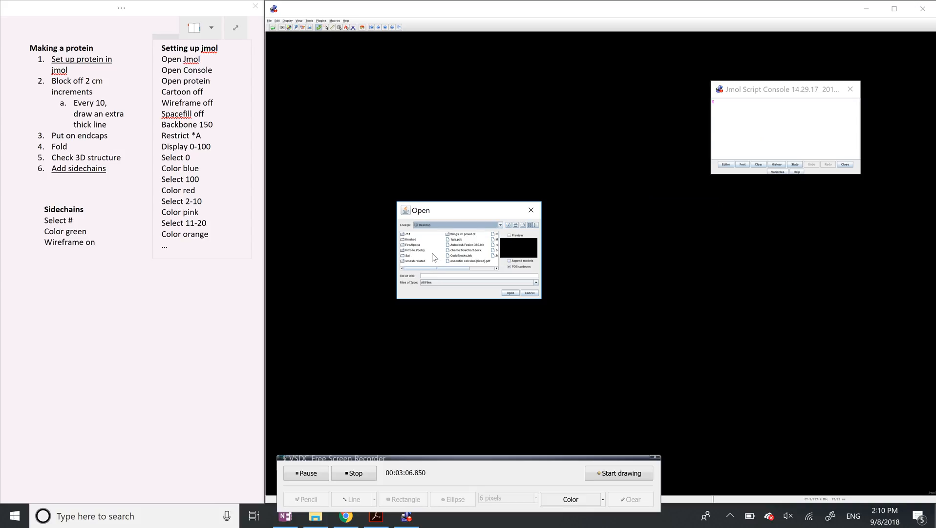
Step: Load the protein file 1gia.pdb from the Desktop folder
left_click(456, 239)
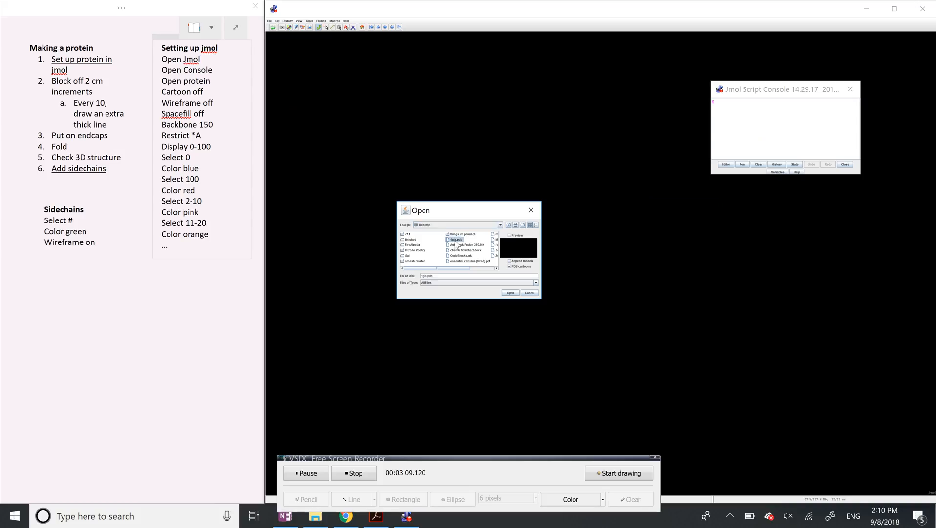
left_click(437, 276)
left_click(511, 293)
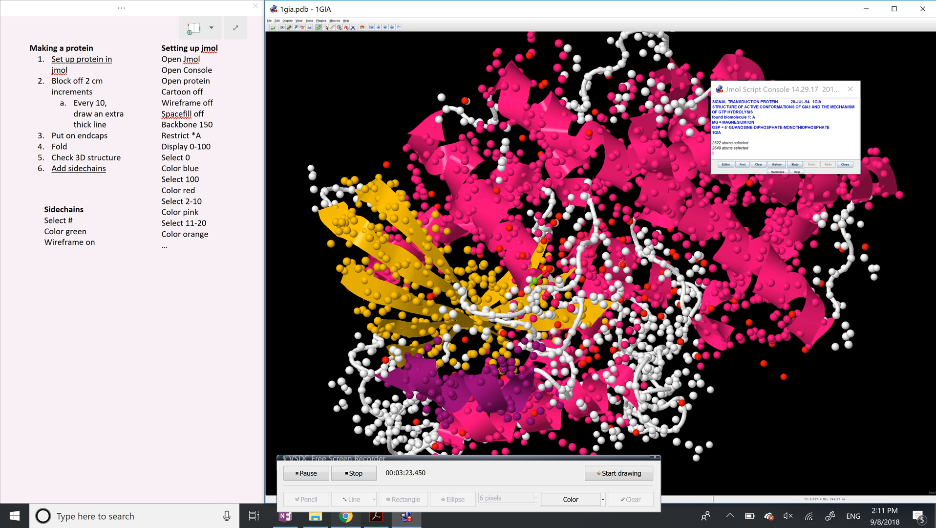
Step: Switch to Chrome and look through the MSOE 2016 Science Olympiad protein modeling page, from its heading to the protein list
left_click(346, 516)
left_click(640, 9)
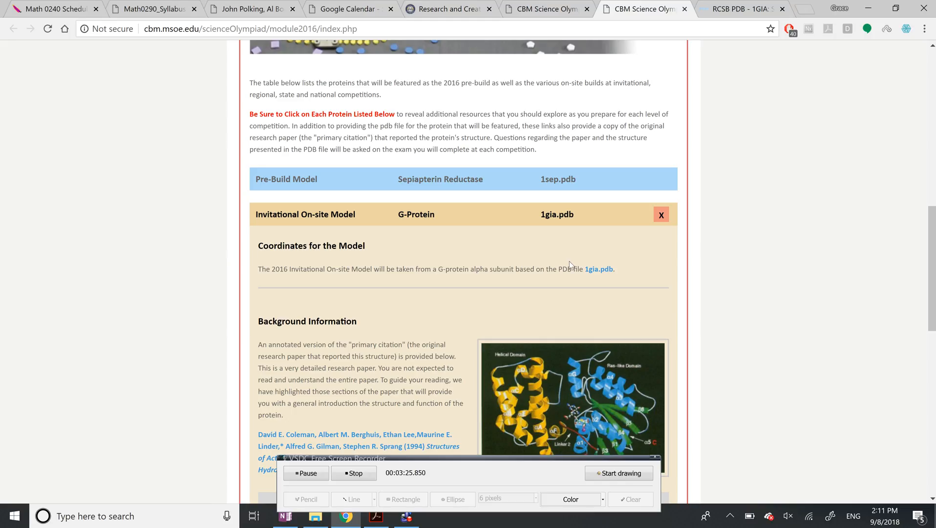
scroll(481, 147, "up", 7)
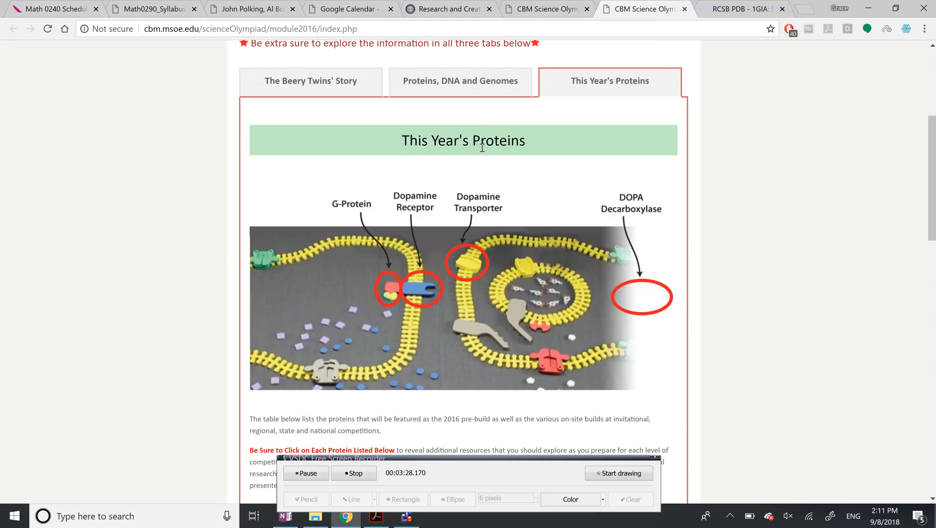
scroll(481, 147, "up", 5)
left_click_drag(480, 165, 440, 166)
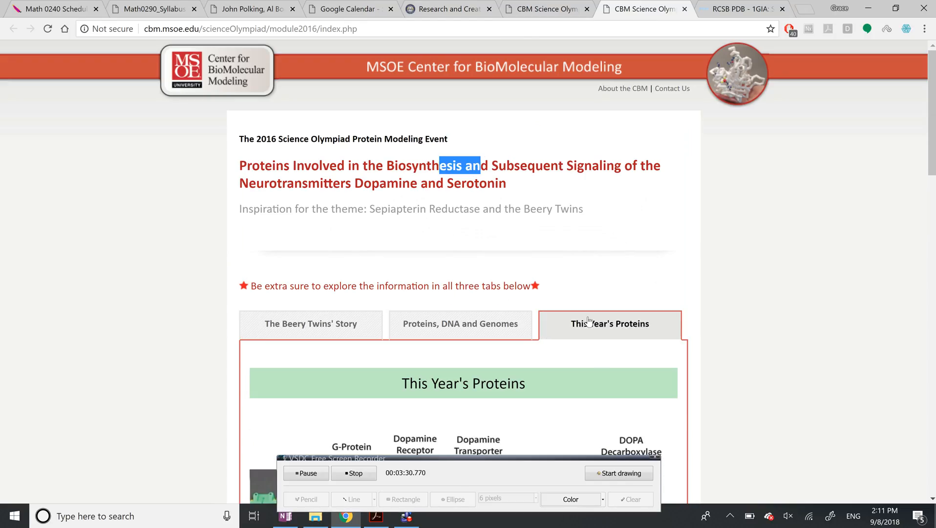
left_click(543, 197)
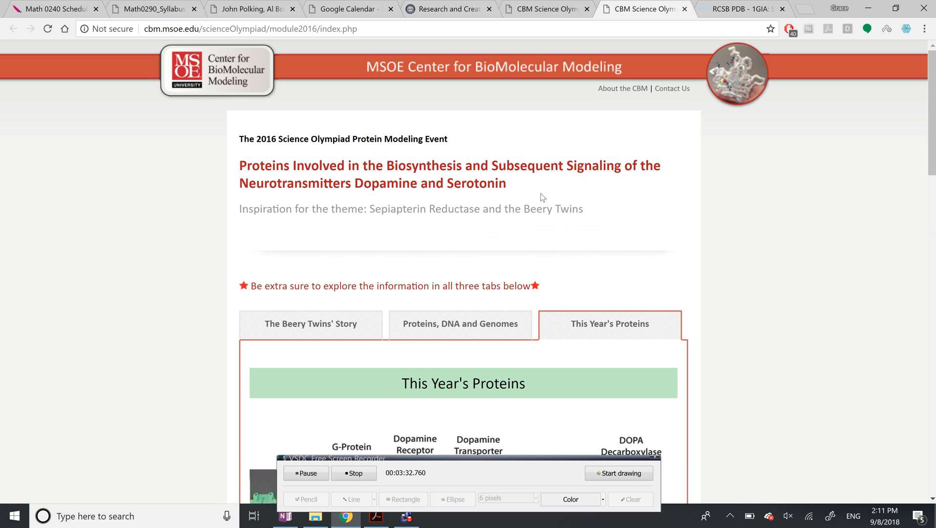
scroll(542, 197, "down", 13)
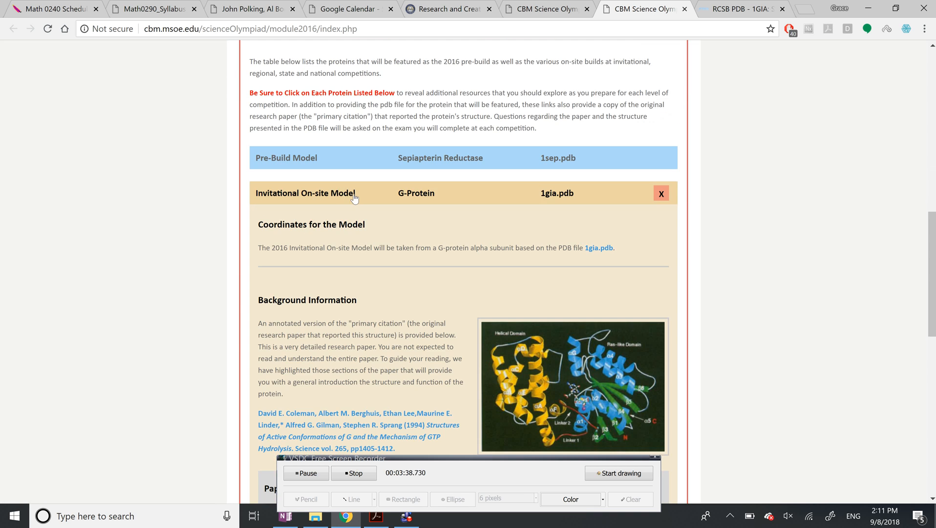
Step: Check the Pre-Build Model entry for Sepiapterin Reductase, collapse it, and expand the Invitational On-site G-Protein entry
left_click(431, 158)
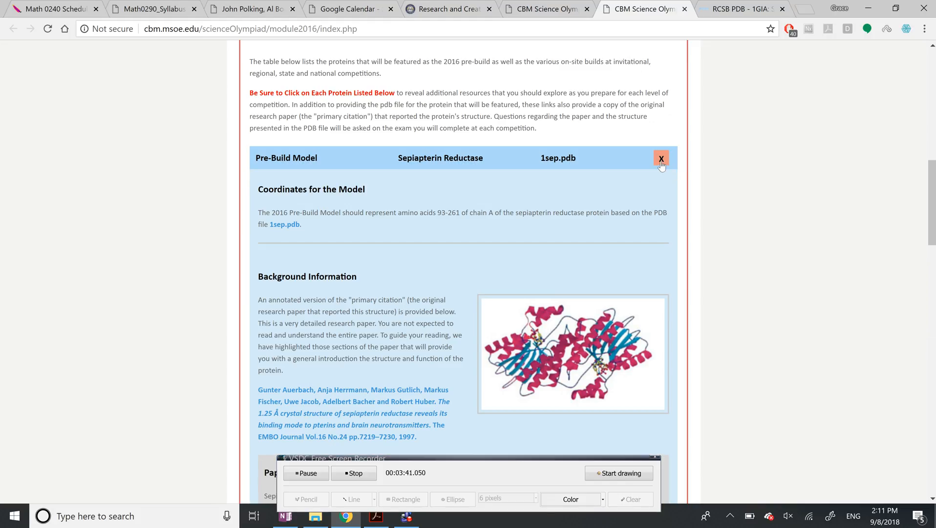
left_click(661, 161)
left_click(564, 200)
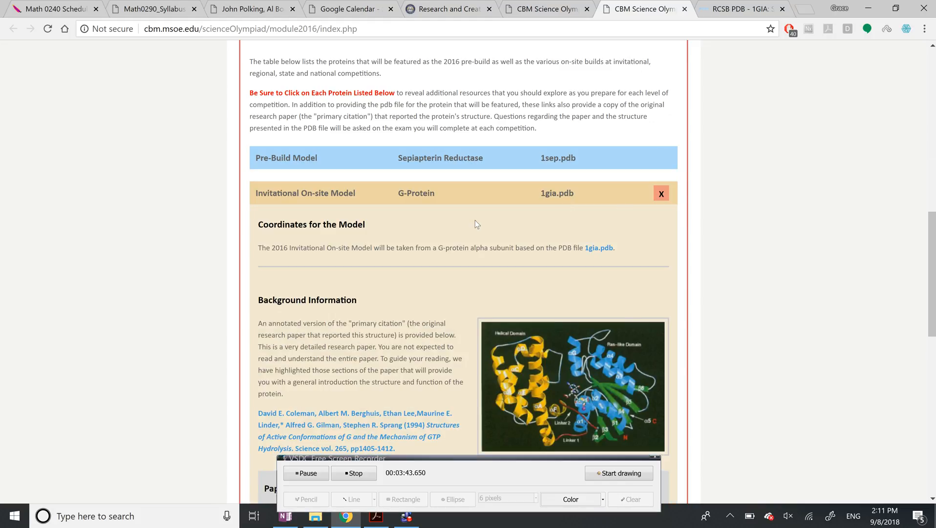
Step: Follow the 1gia.pdb link to its RCSB PDB page, check the available download formats, and close the duplicate page
left_click(605, 249)
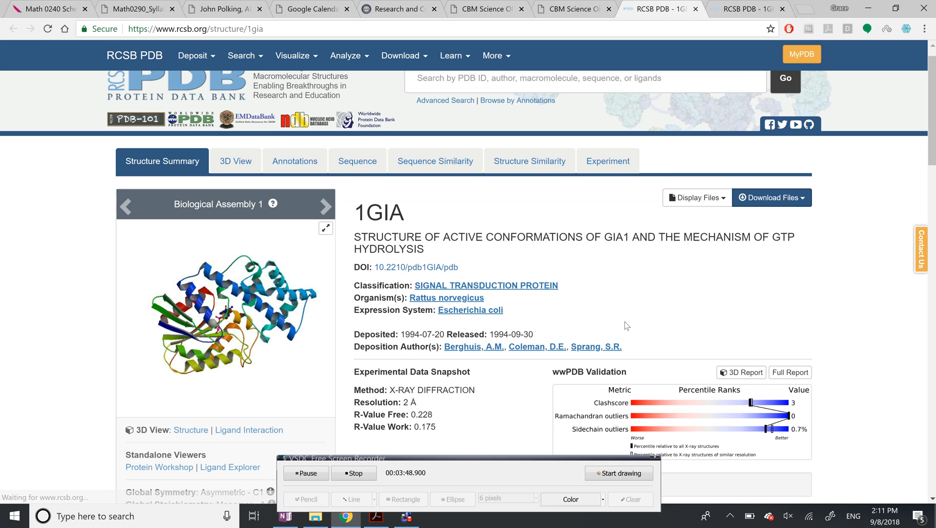
scroll(627, 326, "down", 1)
left_click(771, 163)
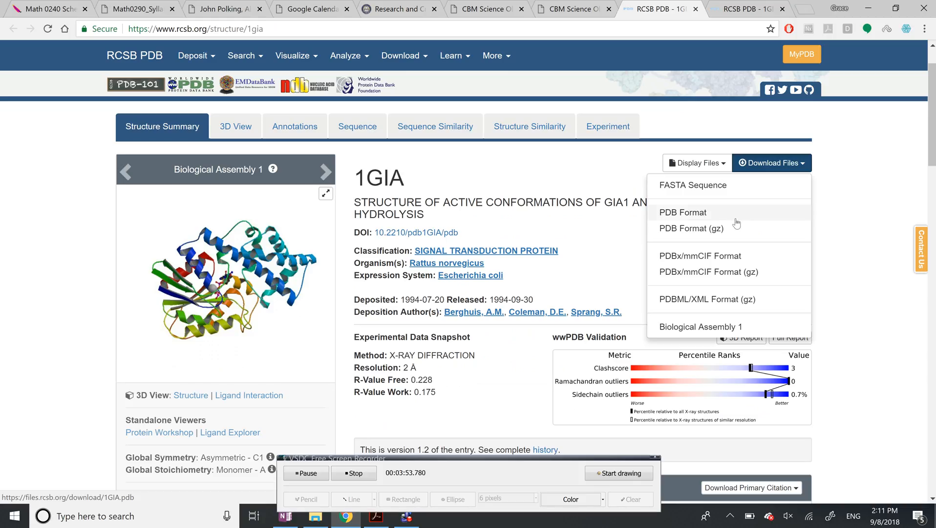
left_click(631, 238)
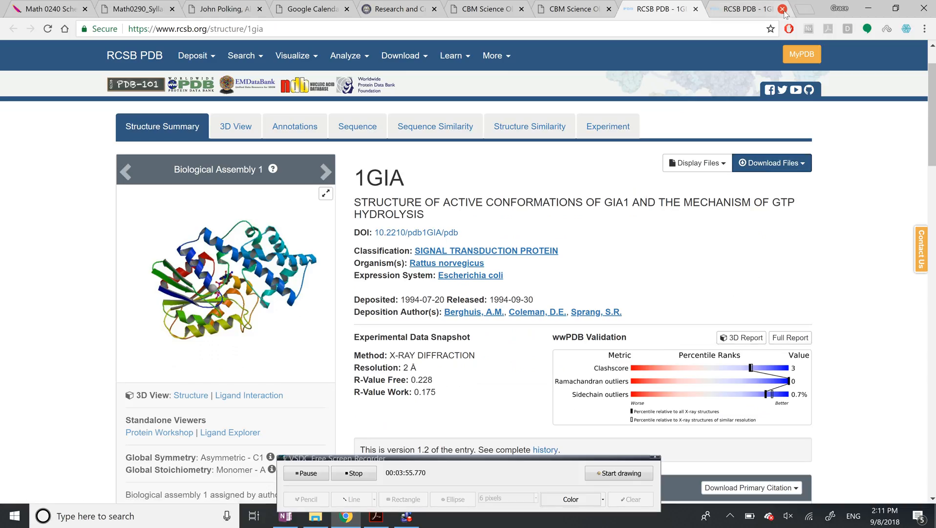
left_click(782, 9)
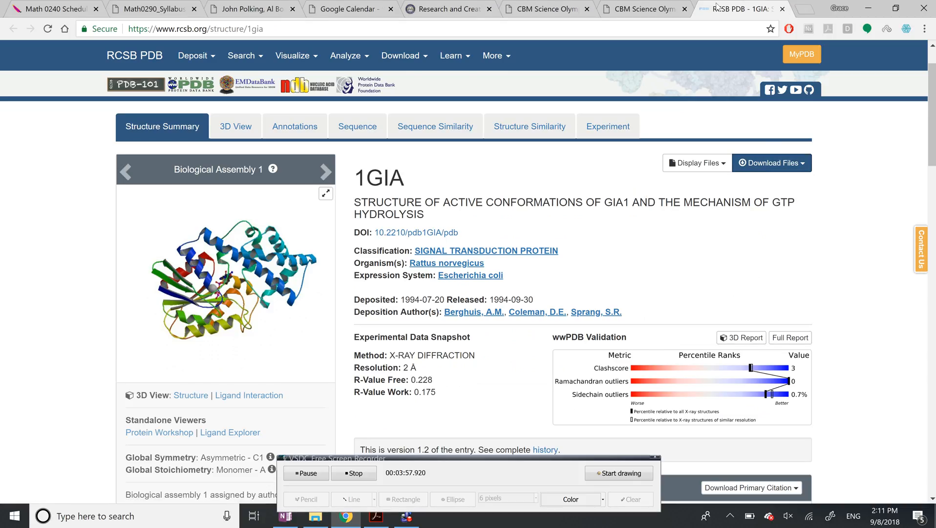
Step: Back in the 2016 protein list, review the Pre-Build Model's coordinates with the other entries collapsed, and return to Jmol
left_click(644, 6)
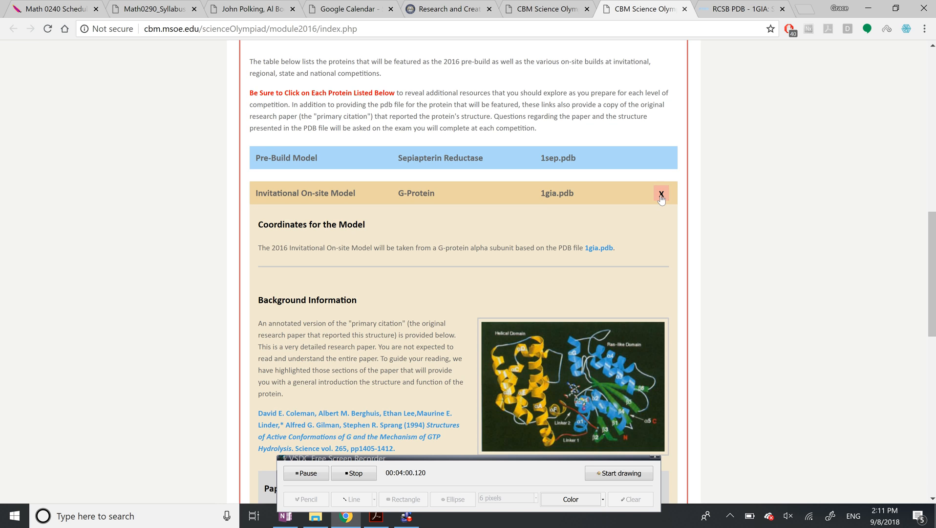
left_click(661, 194)
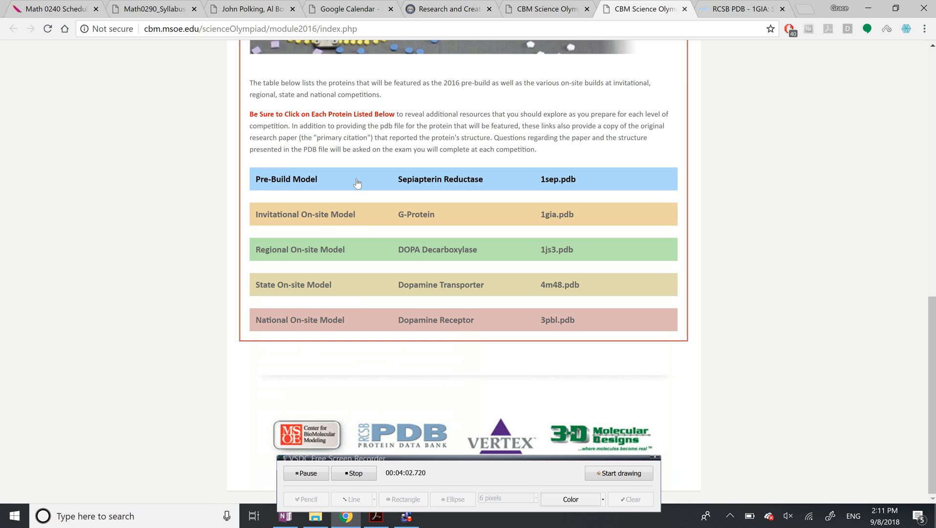
left_click(391, 185)
scroll(515, 245, "down", 1)
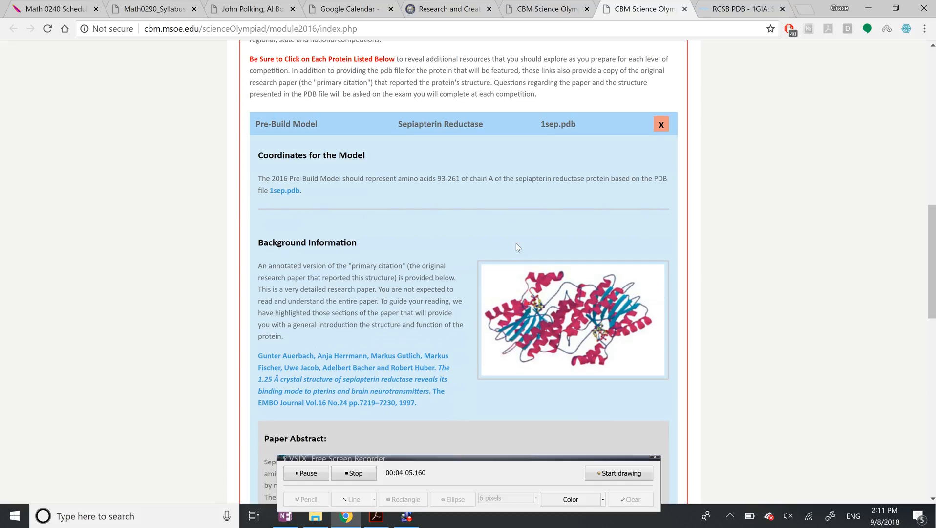
scroll(515, 244, "up", 2)
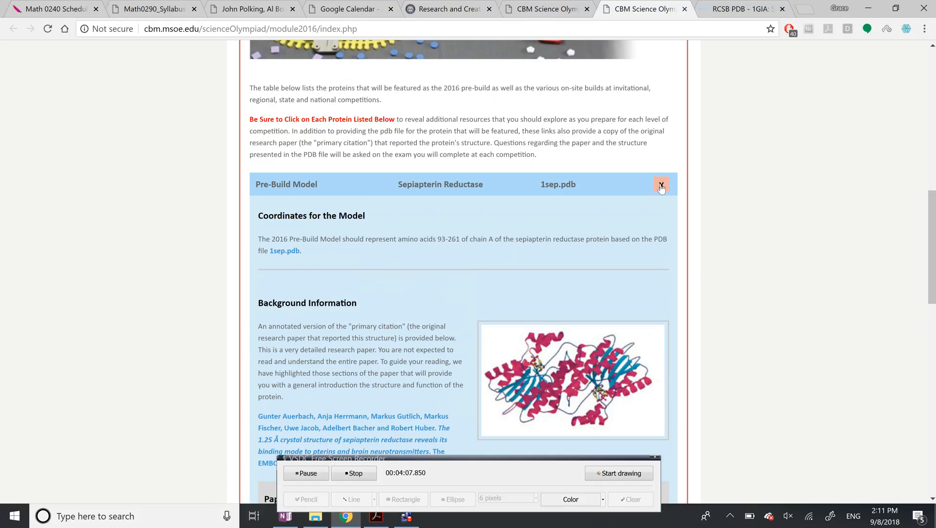
left_click(660, 186)
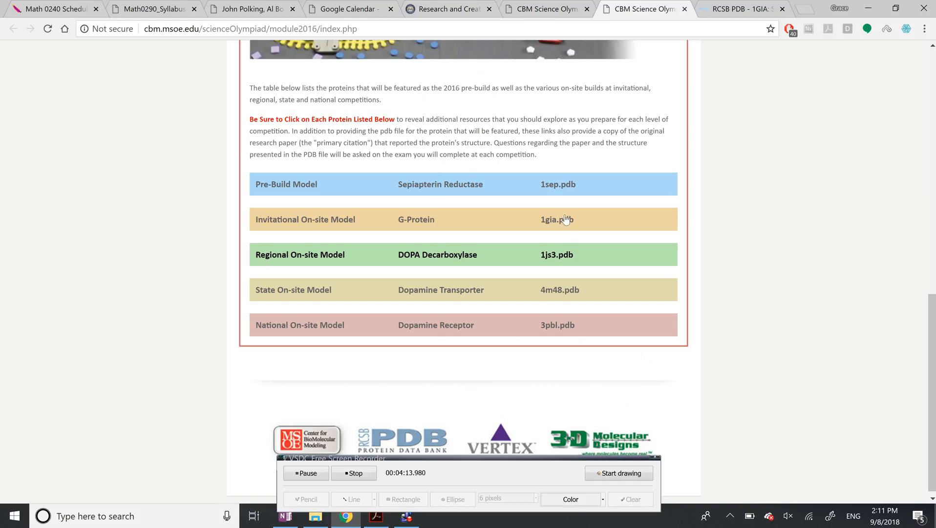
left_click(409, 517)
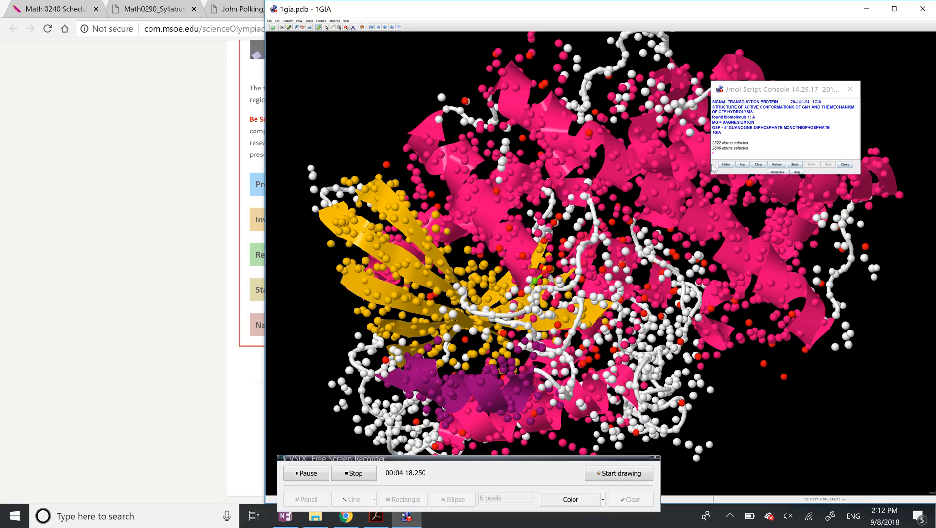
Step: Bring up the OneNote setup notes beside Jmol and turn the protein's cartoon display off in the script console
left_click(472, 314)
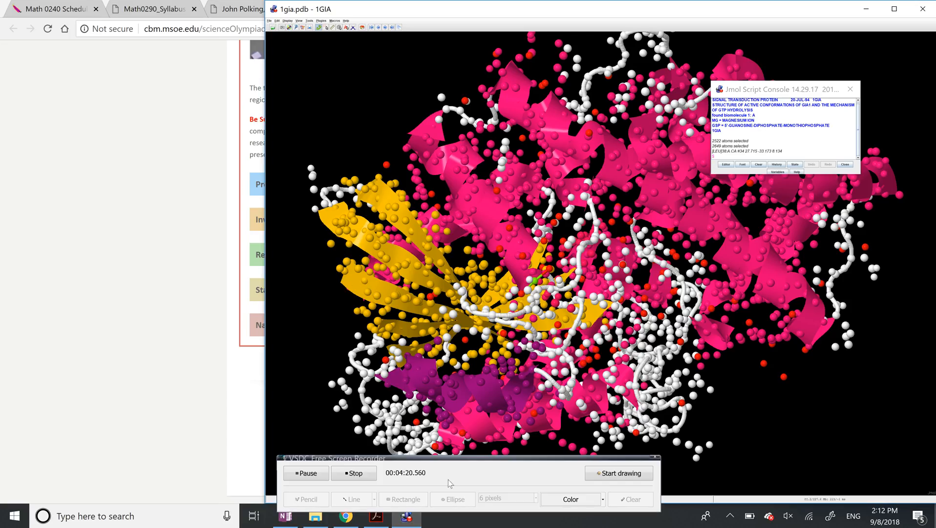
left_click(286, 517)
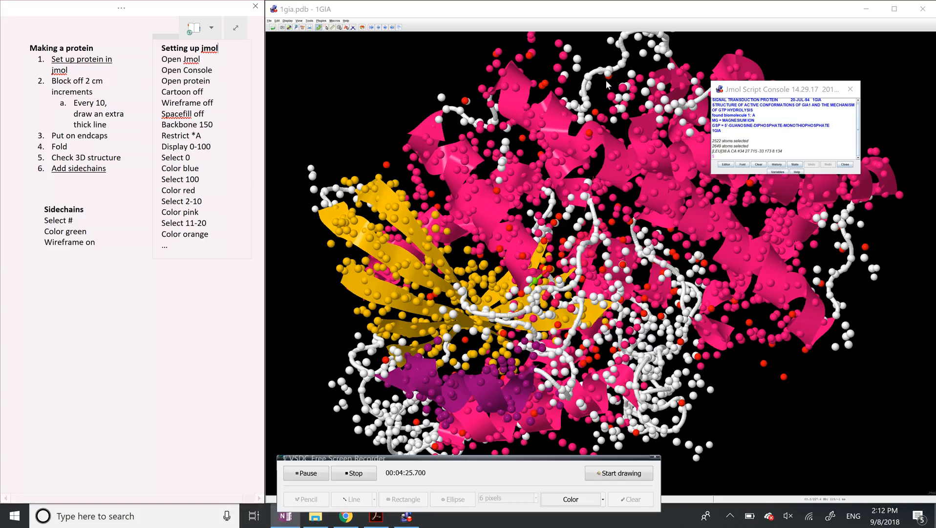
left_click(721, 157)
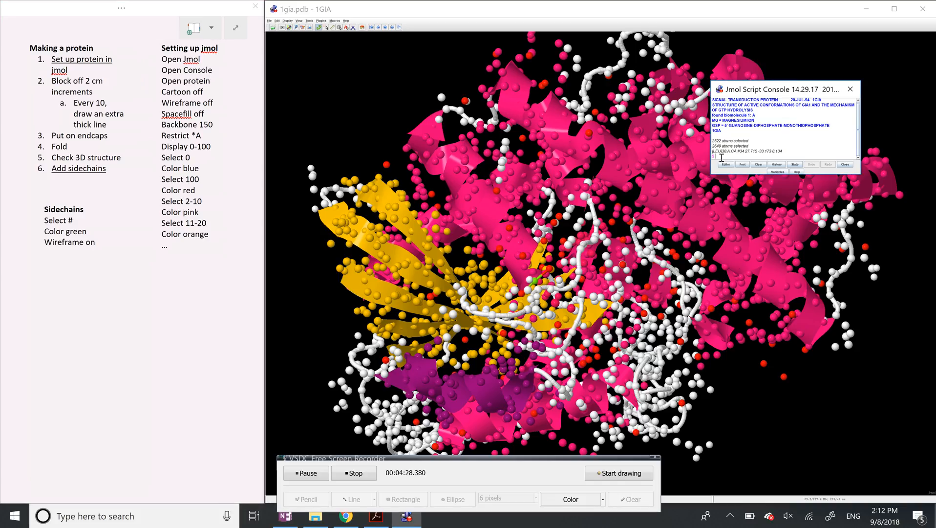
type("cartoon off")
key("Return")
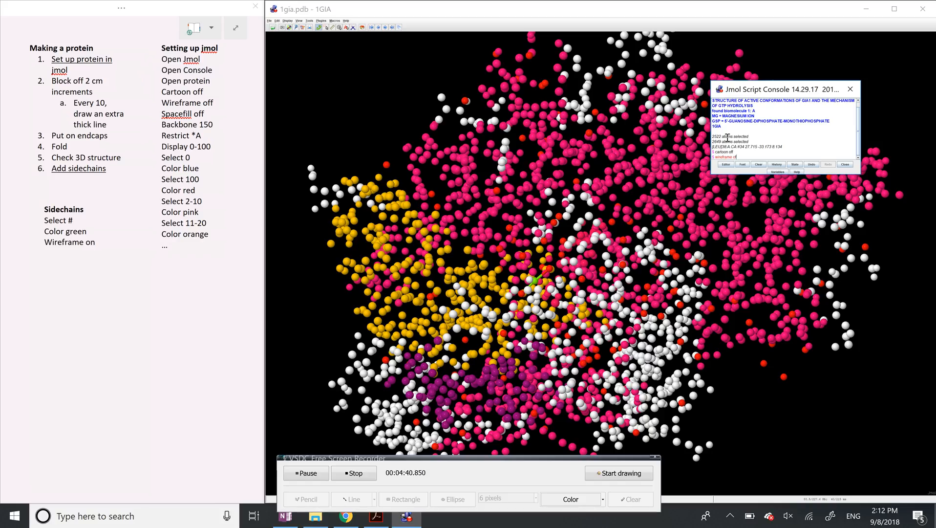
Step: Replace the wireframe and spacefill displays with a backbone of thickness 150, using console commands
type("wireframe off")
key("Return")
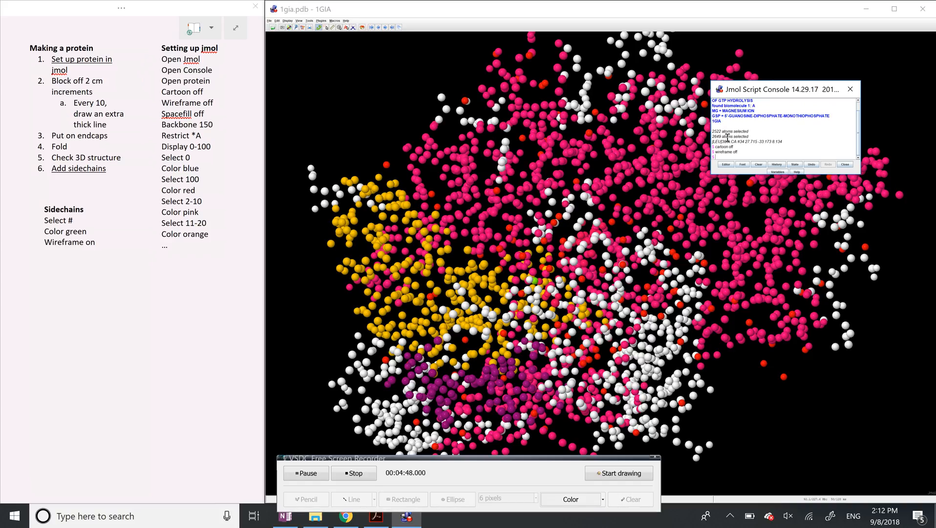
type("ill off")
key("Return")
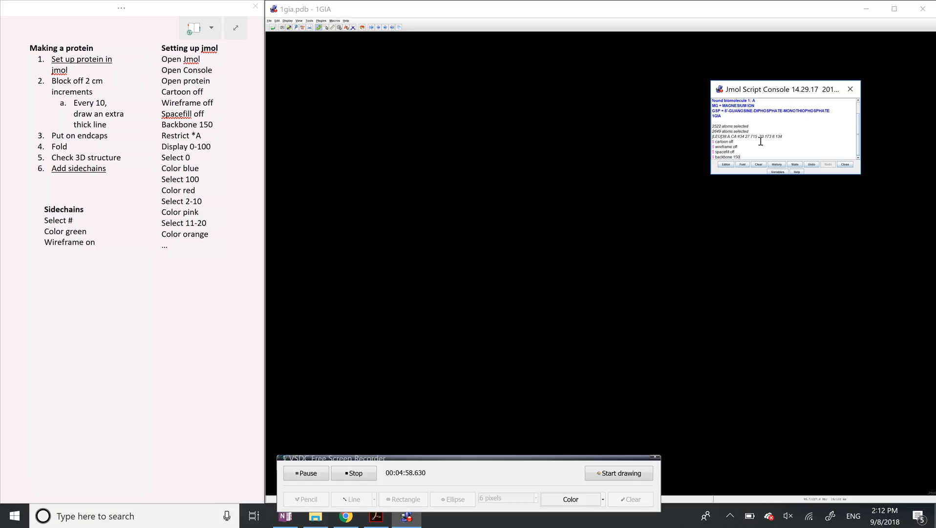
key("Return")
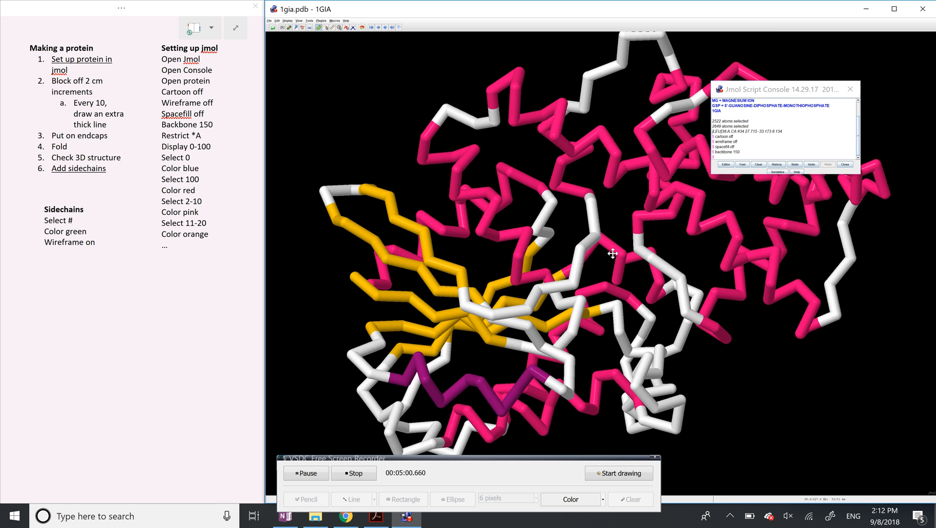
left_click_drag(612, 255, 590, 211)
Step: Try a backbone thickness of 100, and set it back to 150 for comparison
left_click(727, 157)
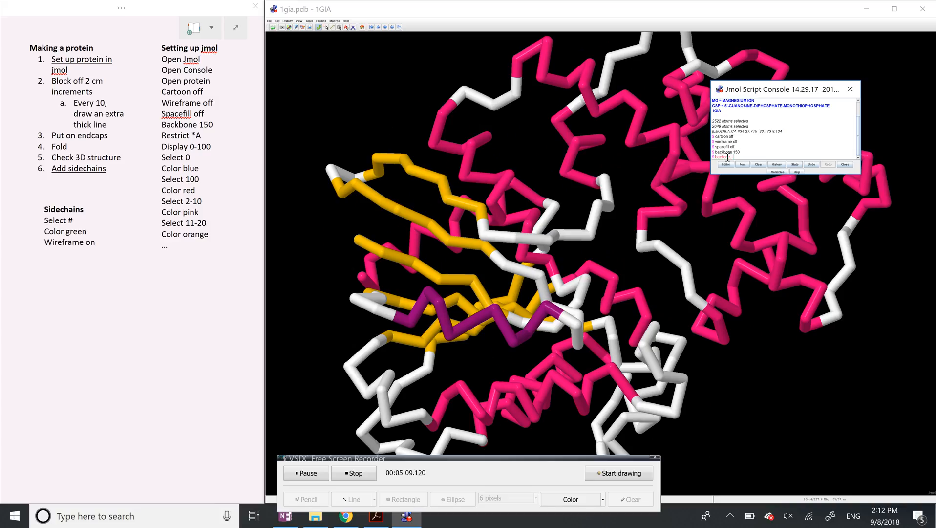
type("backone 100")
key("Return")
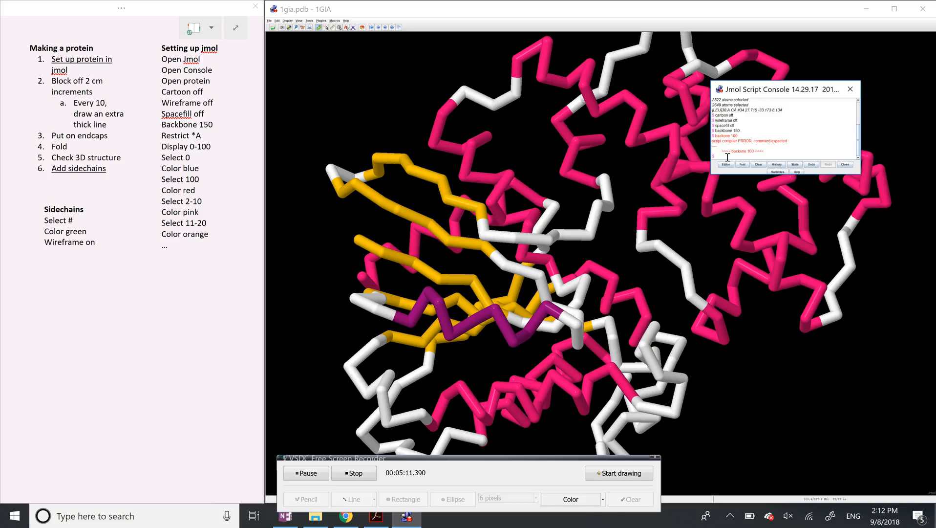
type("backbone 100")
key("Return")
type("backb")
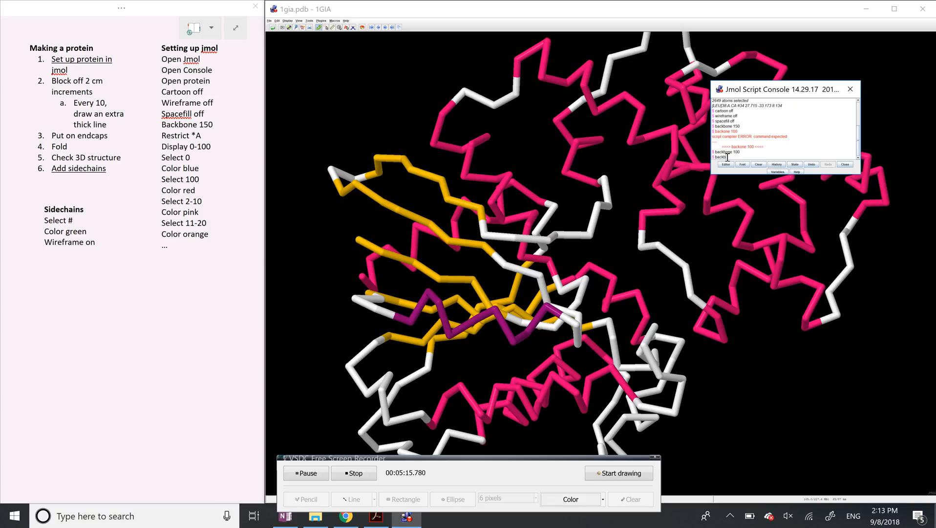
type("one 150")
key("Return")
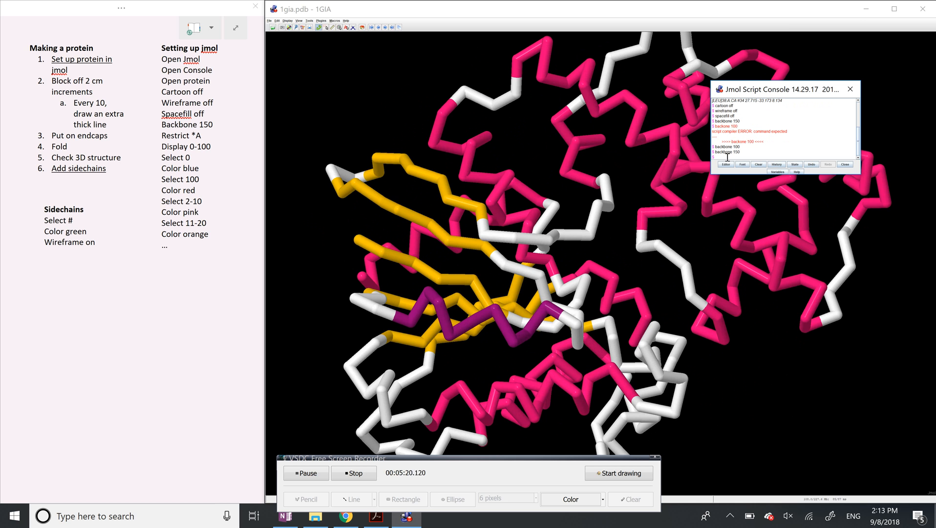
mouse_move(495, 278)
left_mouse_down()
mouse_move(365, 313)
mouse_move(428, 313)
mouse_move(488, 292)
left_mouse_up()
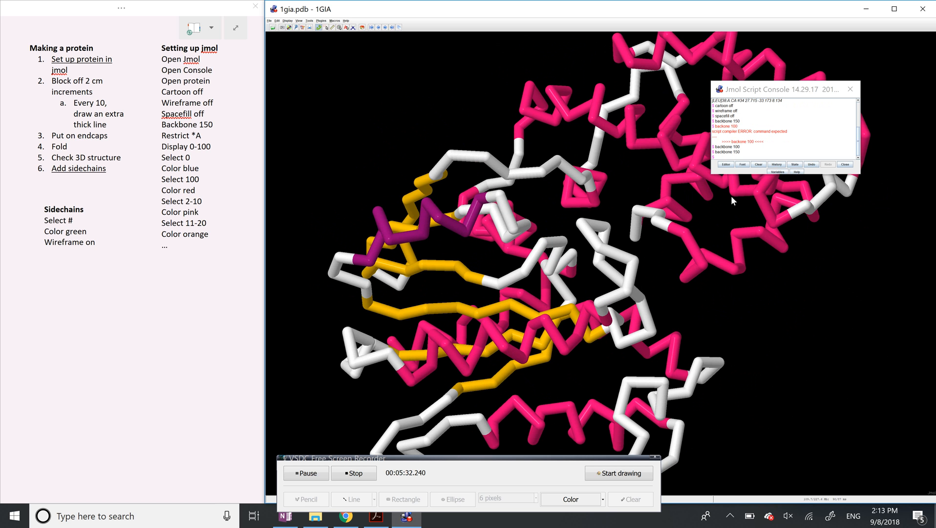
Step: Try to restrict the model to chain A with the console command restrict *A
left_click(730, 157)
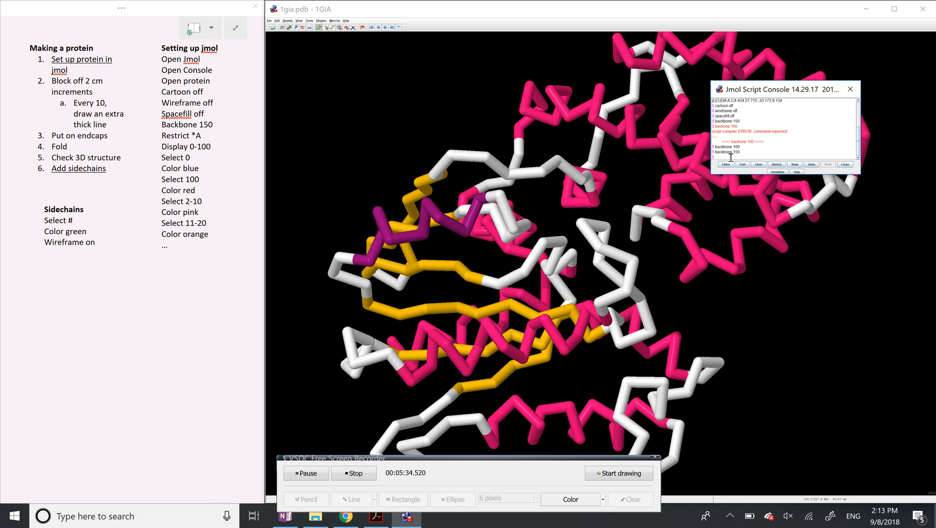
type("restr")
type("ict *Ai")
key("Return")
type("r")
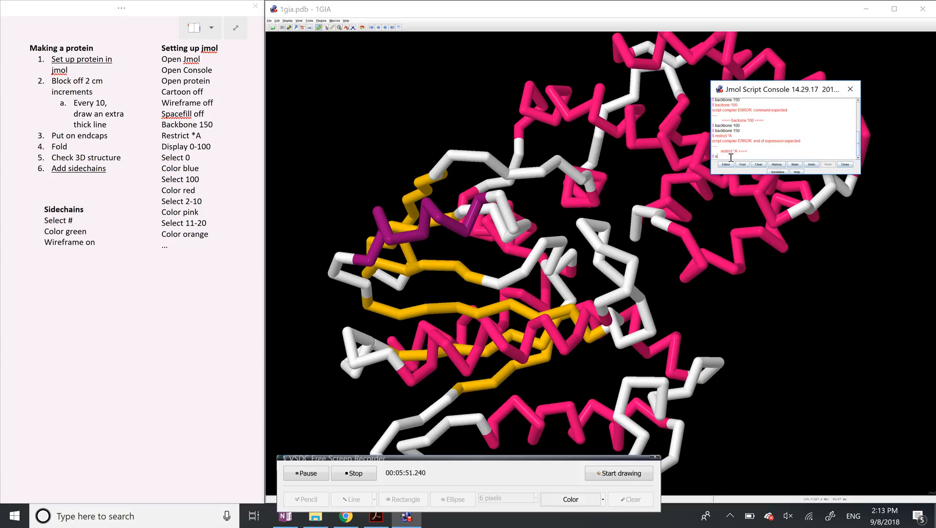
type("estrict *A")
key("Return")
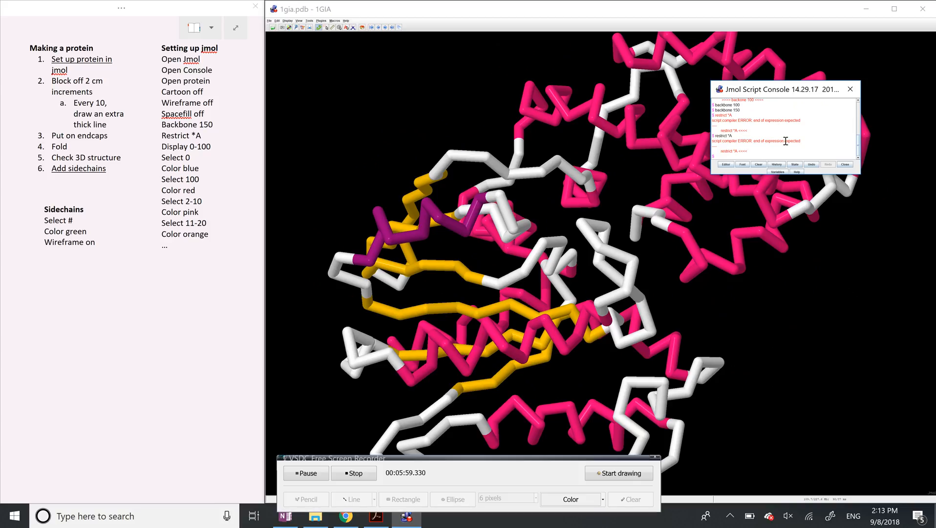
scroll(786, 140, "up", 1)
scroll(785, 140, "down", 1)
left_click_drag(498, 367, 520, 359)
Step: Limit the visible structure to residues 1-100 with the console's display command
left_click(724, 157)
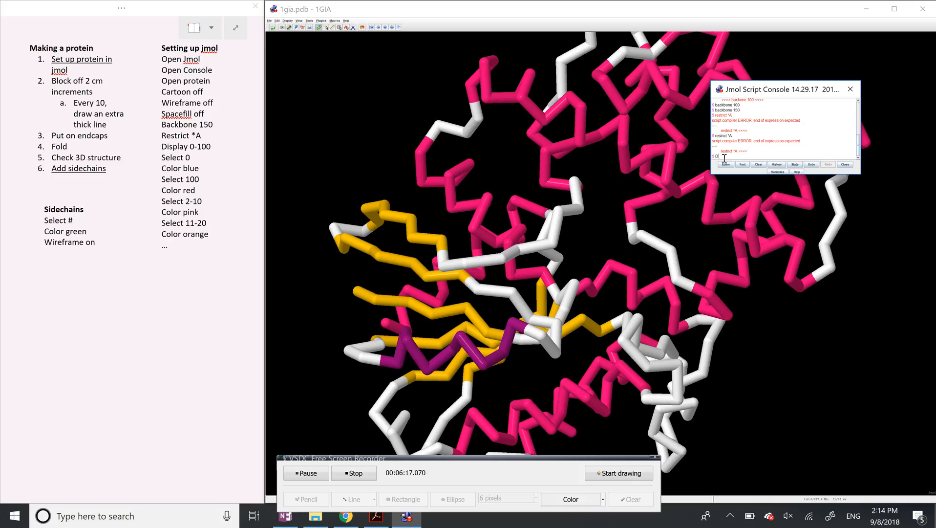
type("Display")
left_click_drag(192, 147, 214, 150)
left_click(214, 151)
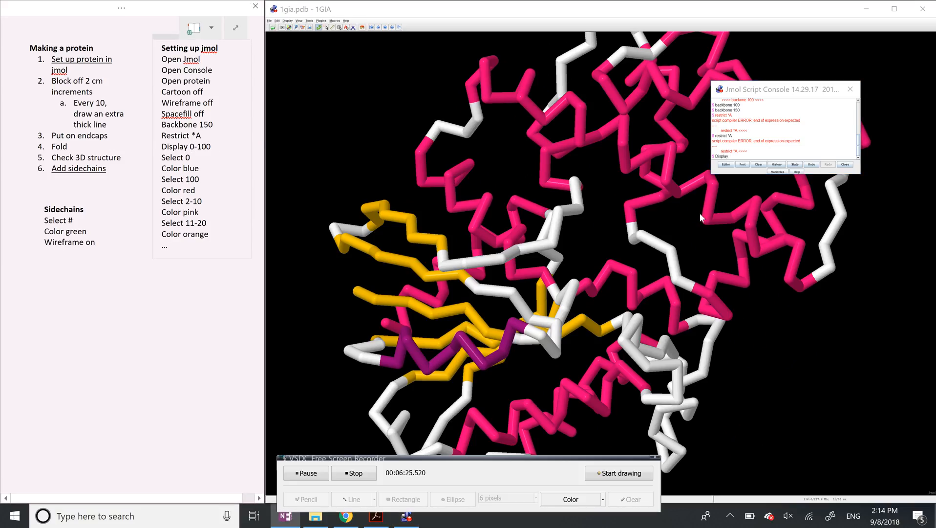
left_click(743, 156)
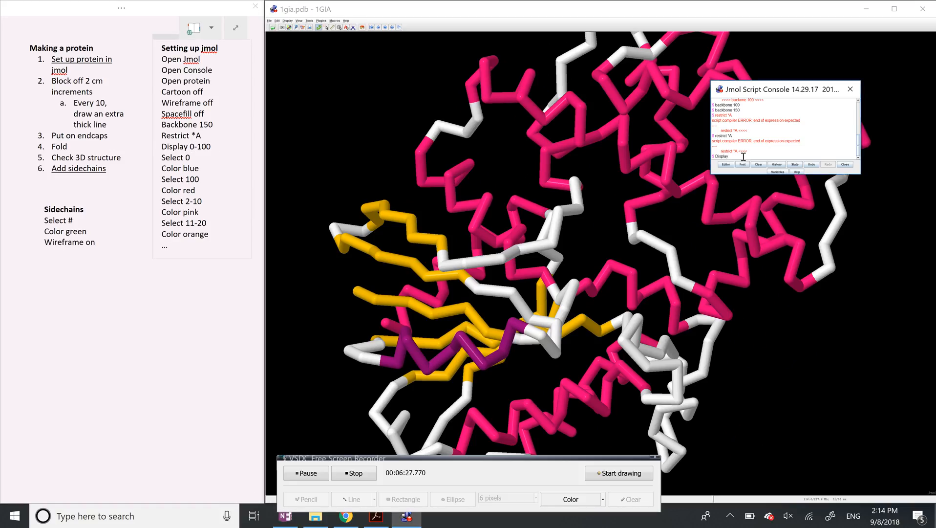
type("1-100")
key("Return")
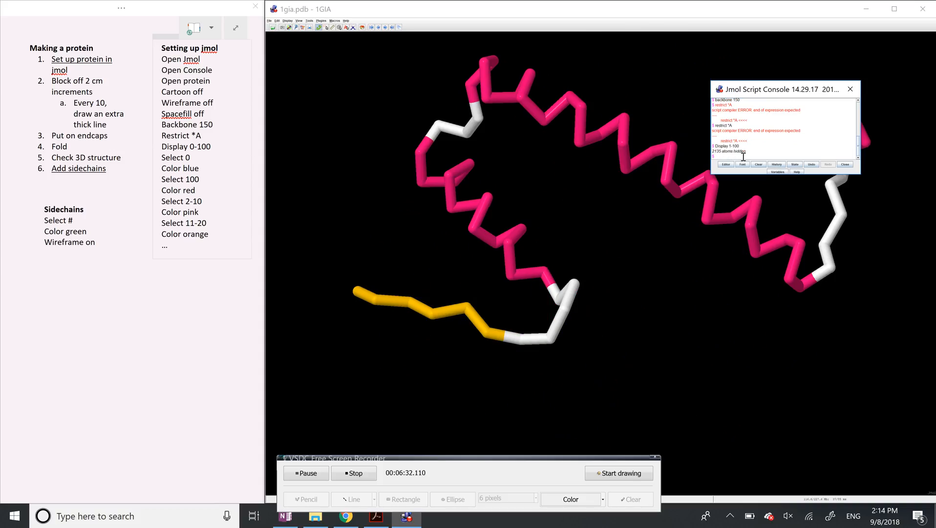
Step: Identify the residues at both ends of the displayed chain by picking its two end atoms
left_click_drag(690, 236, 681, 247)
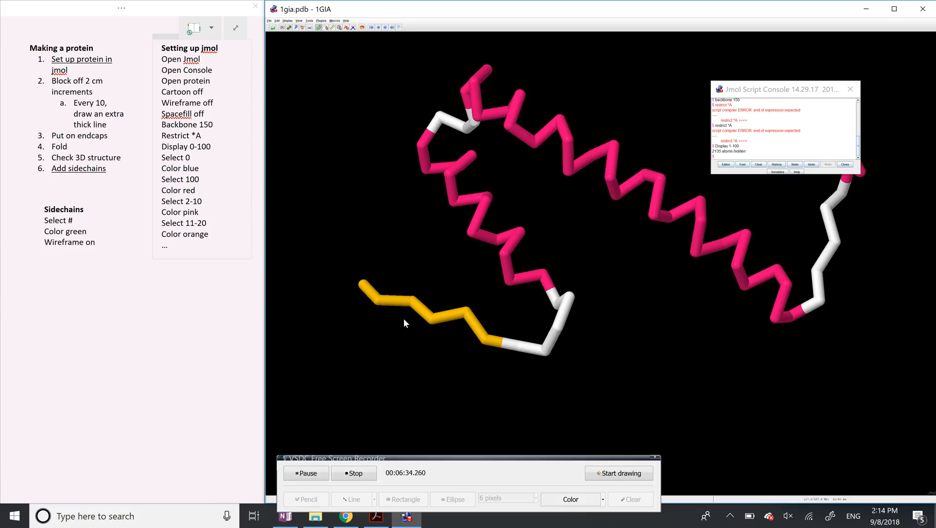
left_click_drag(650, 292, 442, 297)
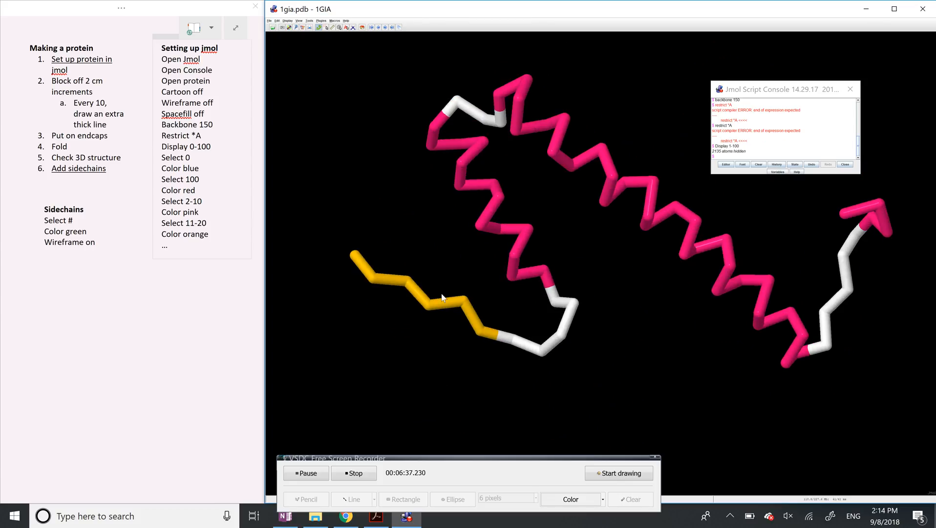
left_click(356, 257)
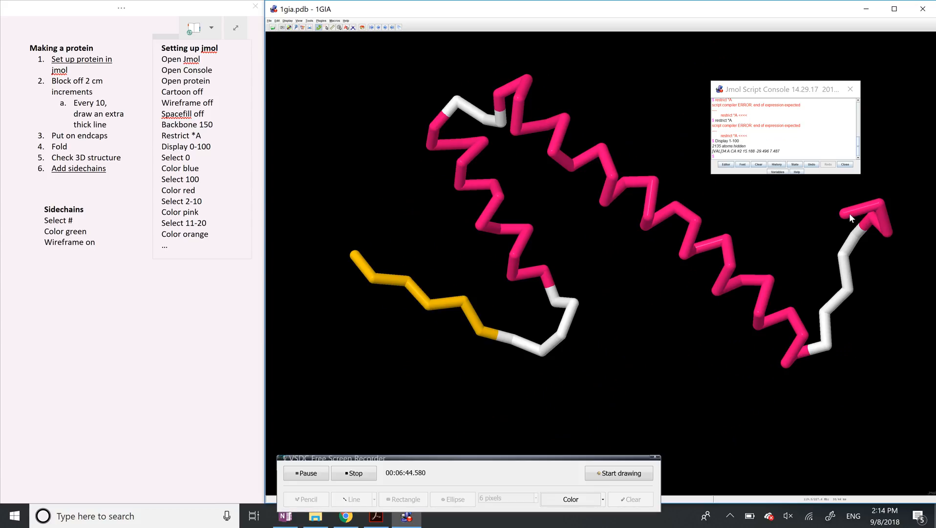
left_click(849, 213)
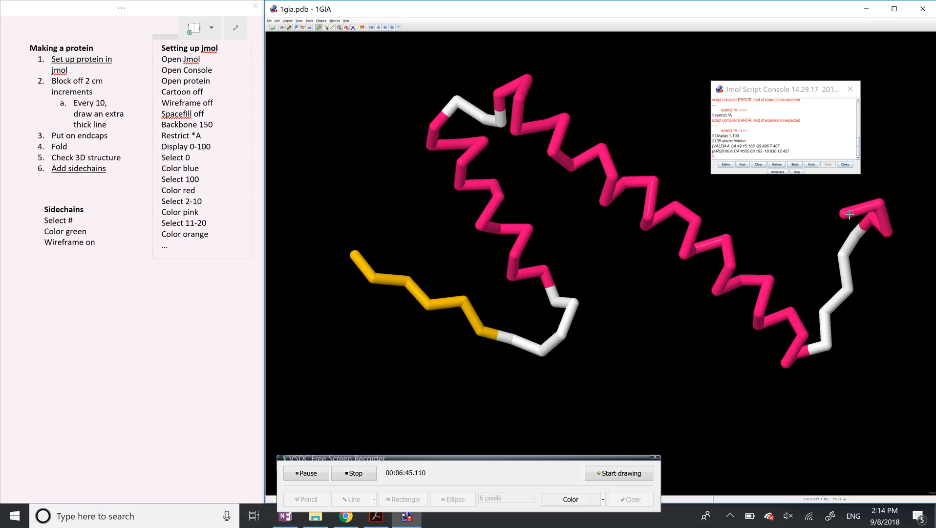
double_click(727, 151)
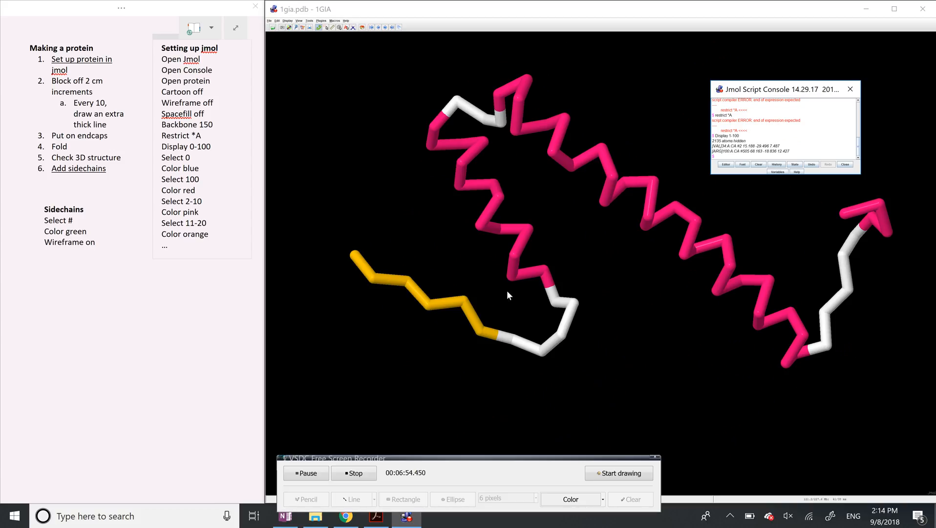
Step: Correct the display line in the OneNote setup list to read Display 34-100
left_click(188, 163)
left_click(192, 146)
key("BackSpace")
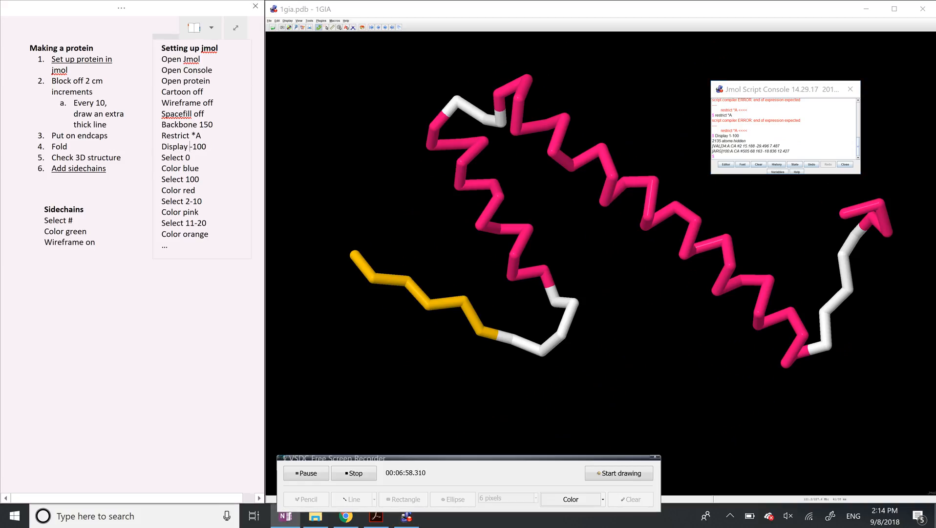
type("34")
Step: Run display 34-100 in the Jmol script console
left_click(728, 157)
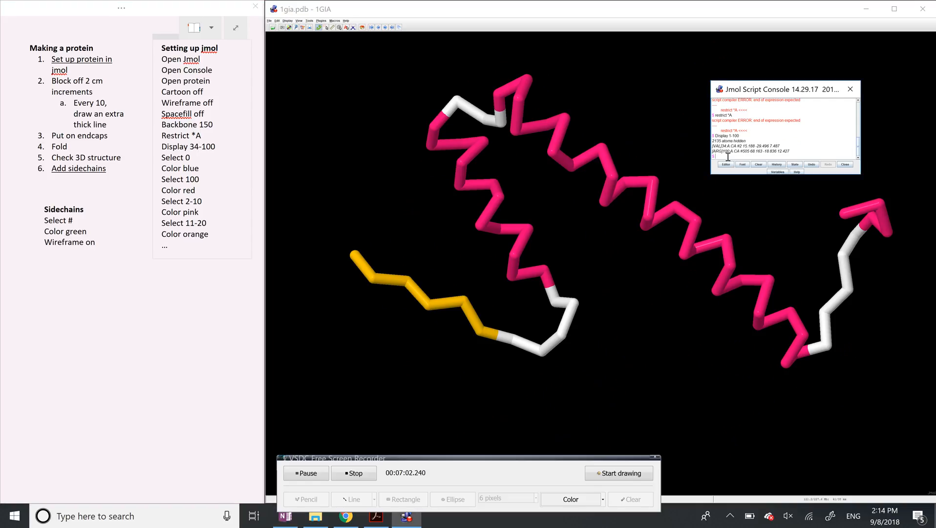
type("dsi")
type("isp")
type("lay 3")
type("4-100")
key("Return")
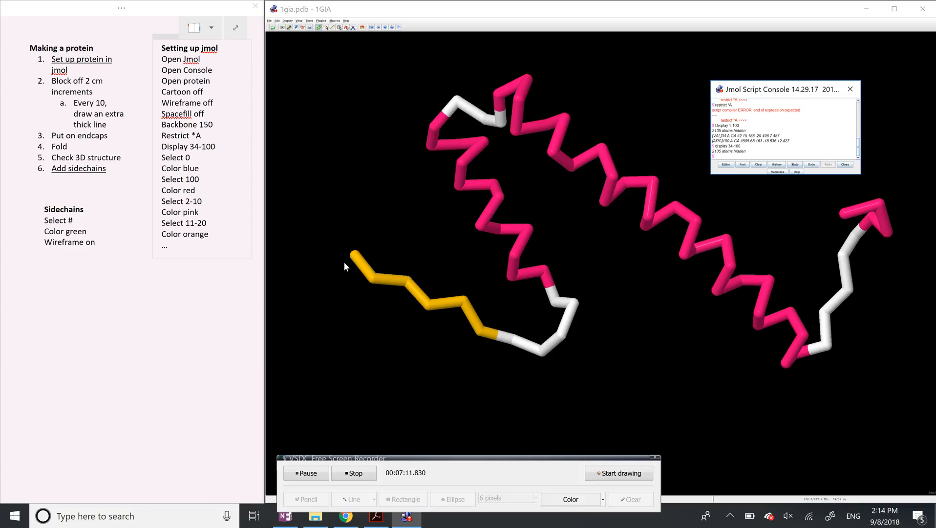
Step: Change the first select line in the OneNote setup list to Select 34
left_click(191, 158)
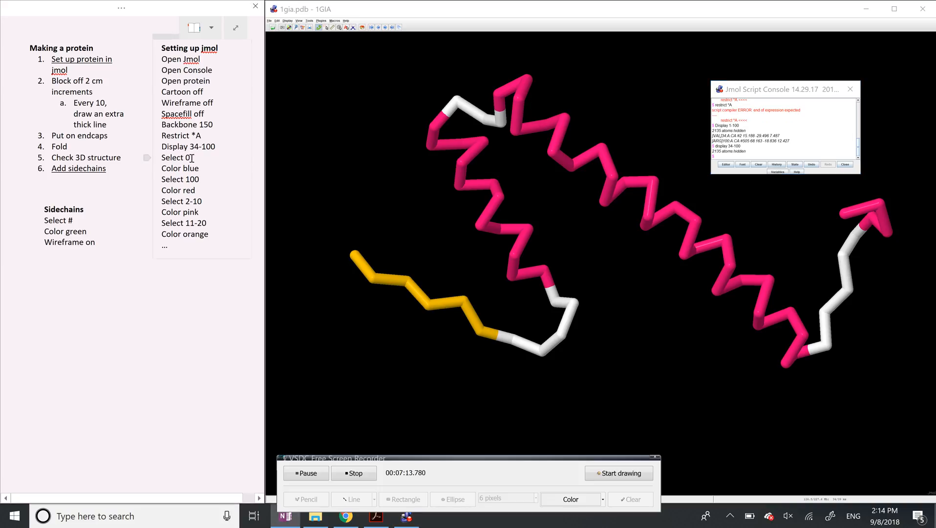
key("BackSpace")
type("34")
Step: Select residue 34 in the Jmol console and color it blue to mark the start of the chain
left_click(755, 159)
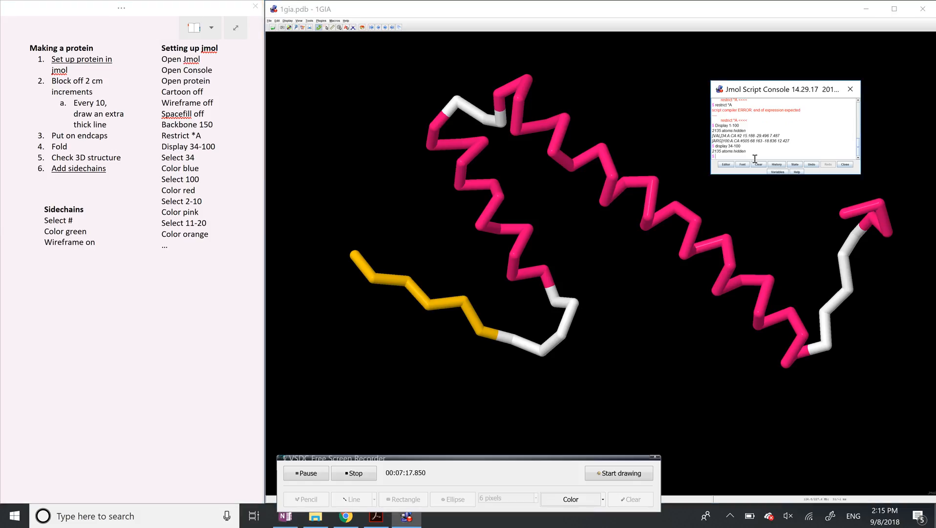
type("select 34")
key("Return")
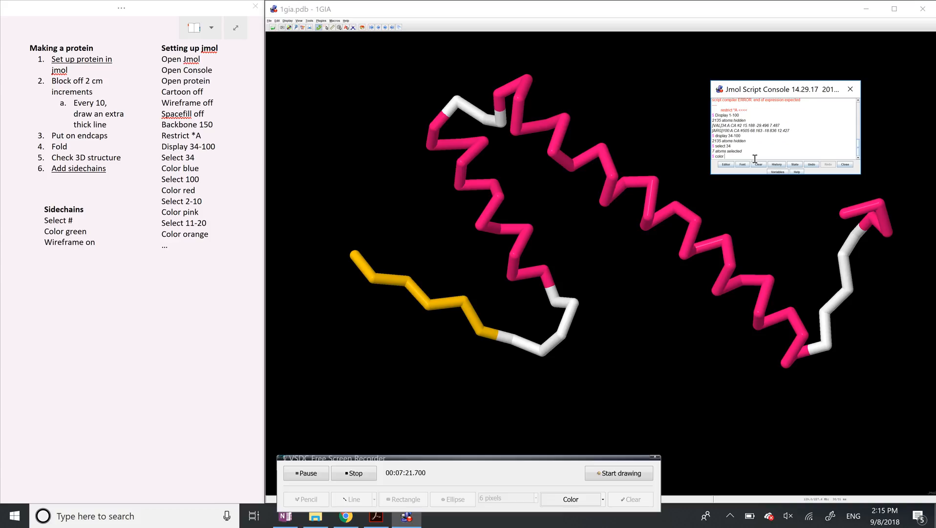
type("color blue")
key("Return")
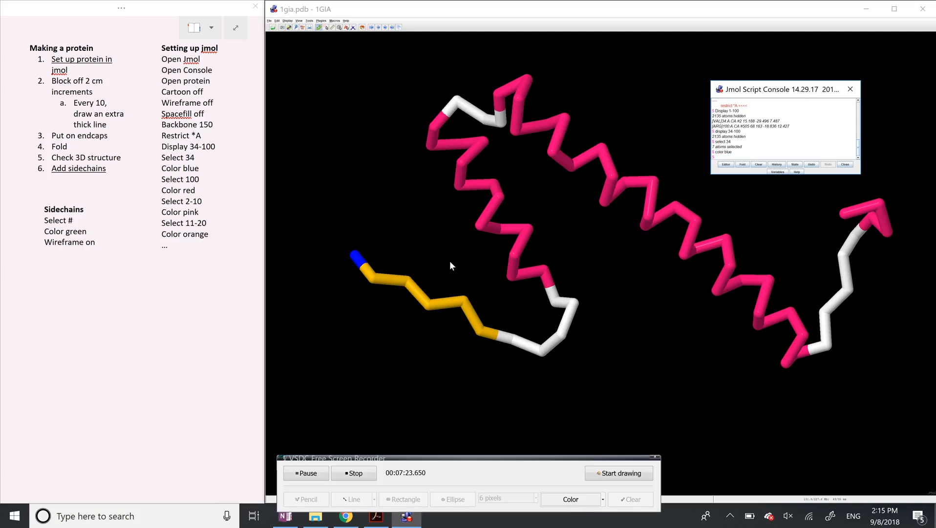
left_click_drag(357, 260, 357, 265)
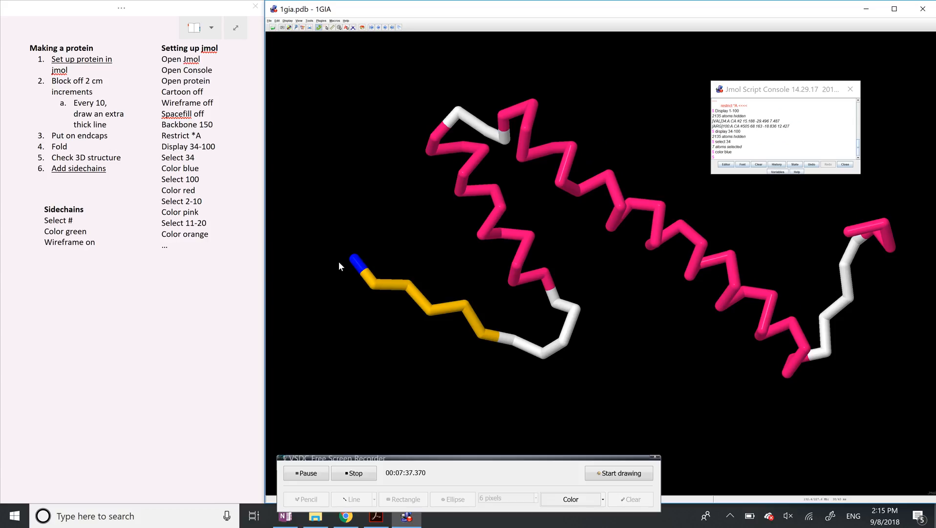
Step: Select residue 100 and color it red to mark the other end of the chain
left_click(752, 153)
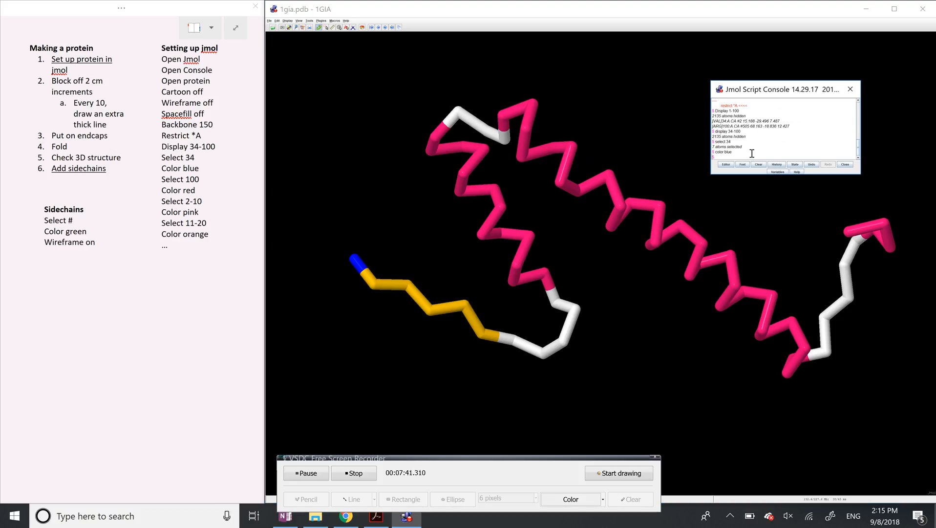
type("select 100")
key("Return")
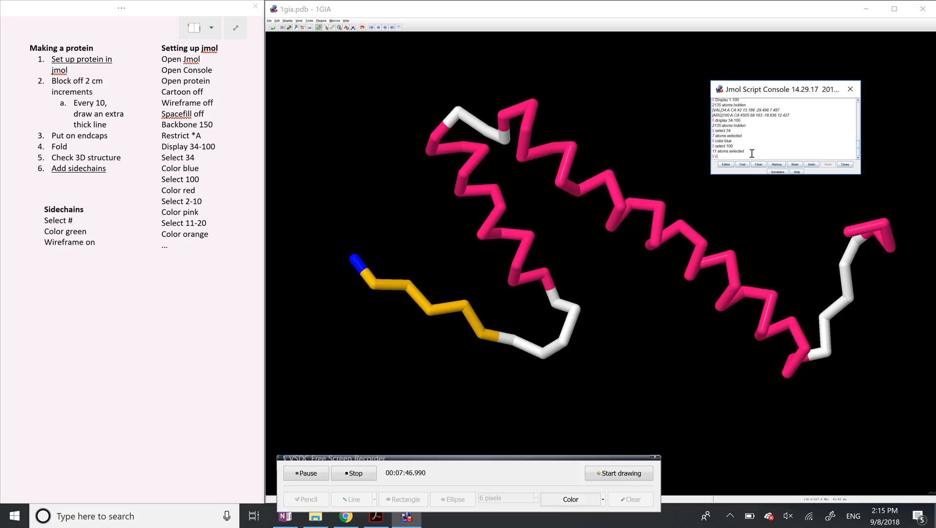
type("color red")
key("Return")
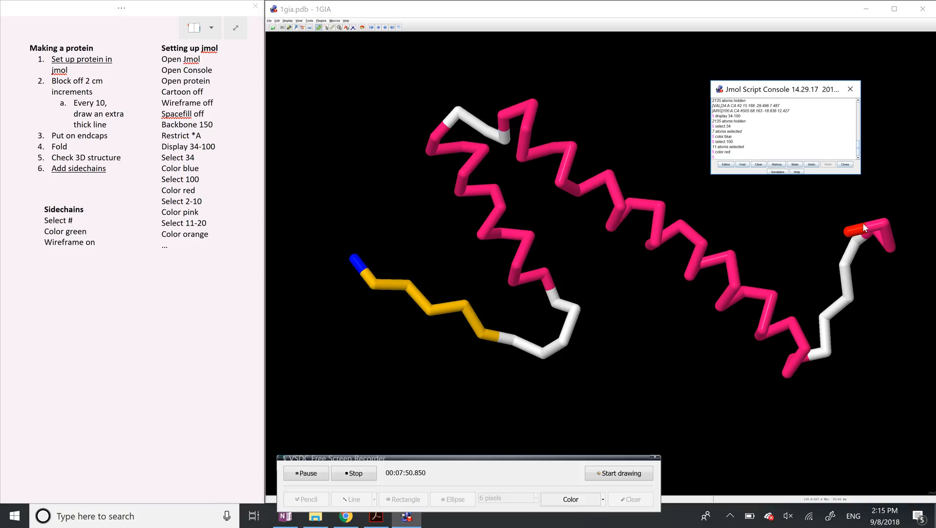
Step: Select residues 35-44 in the Jmol console and color them teal
left_click_drag(863, 223, 869, 229)
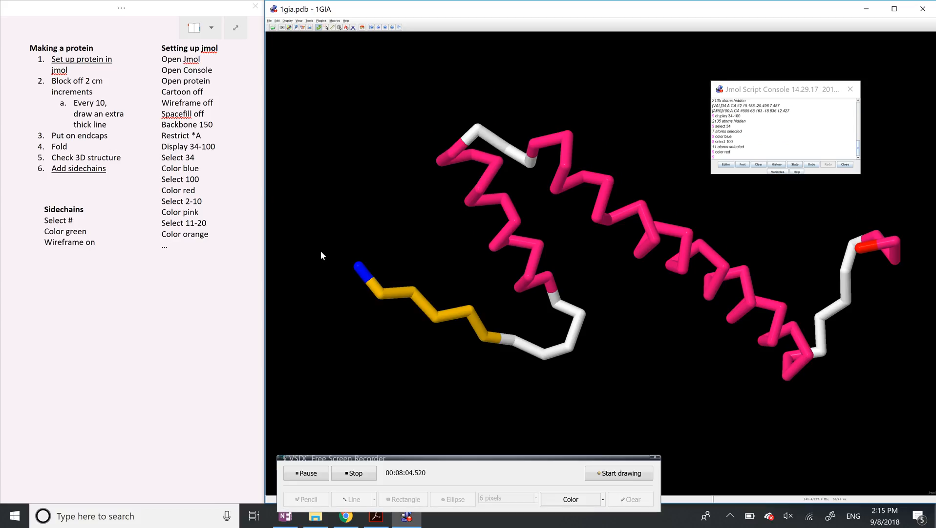
left_click(722, 157)
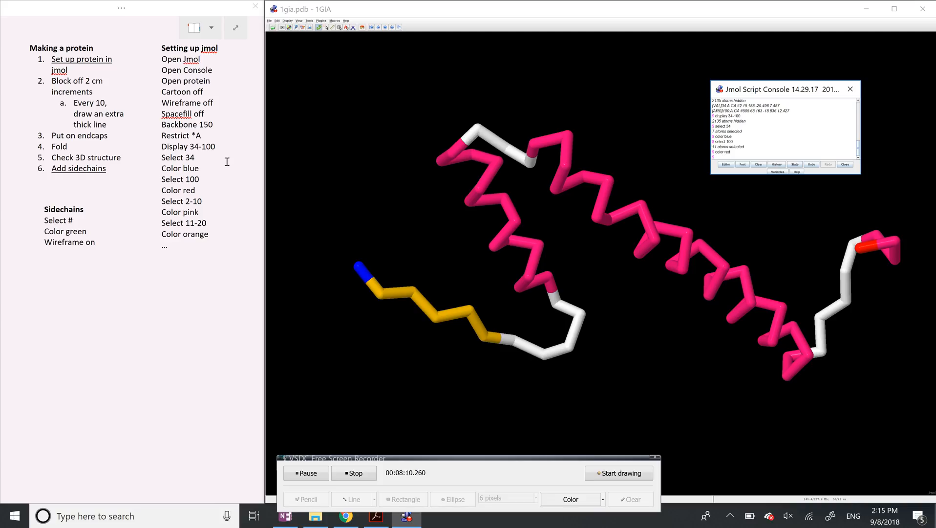
left_click(203, 202)
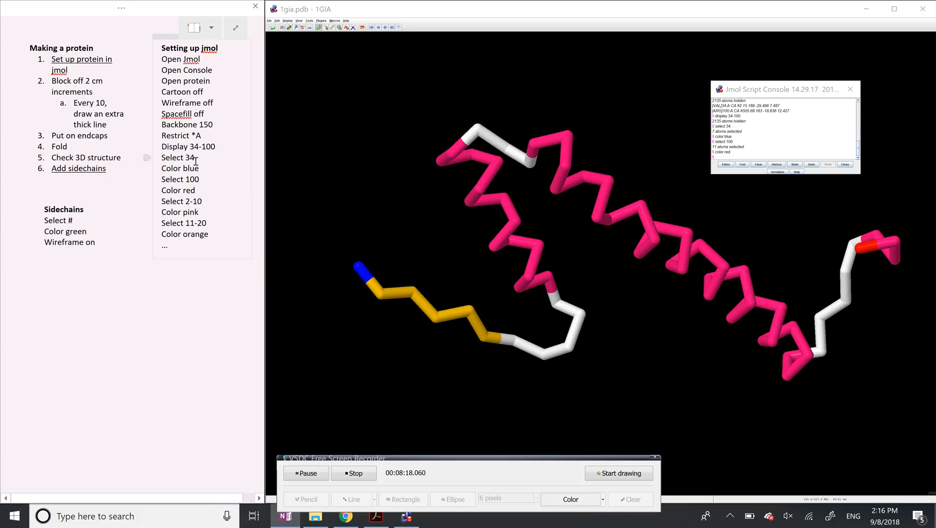
left_click(726, 157)
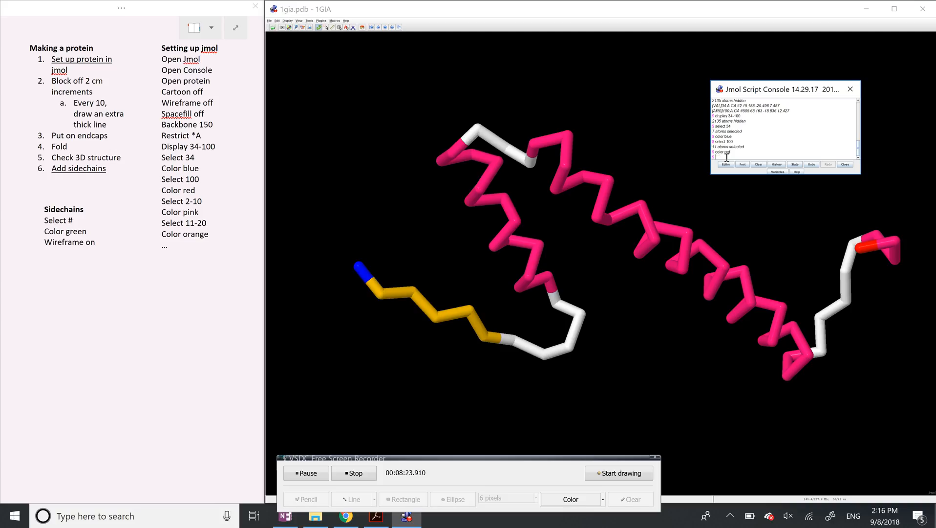
type("select 35-44")
key("Return")
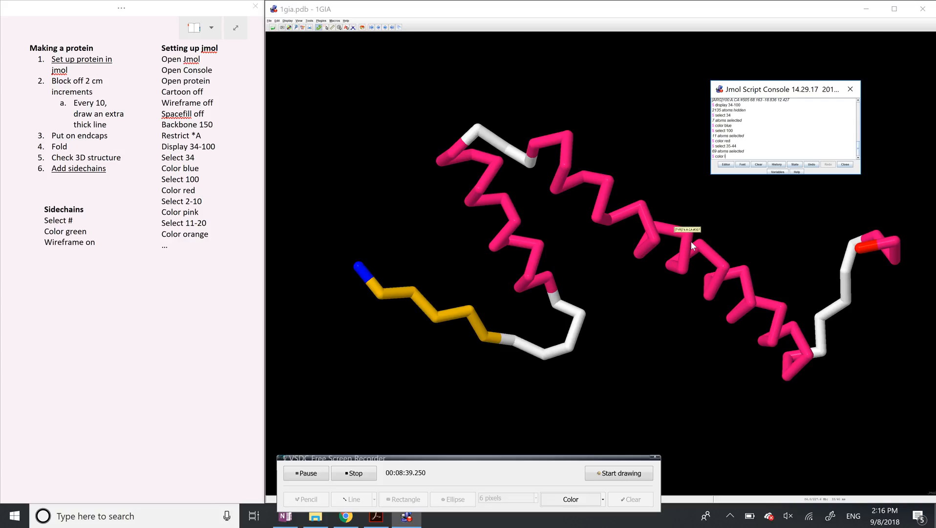
type("light gree")
key("BackSpace")
key("BackSpace")
key("BackSpace")
key("BackSpace")
key("BackSpace")
key("BackSpace")
key("BackSpace")
type("teal")
key("Return")
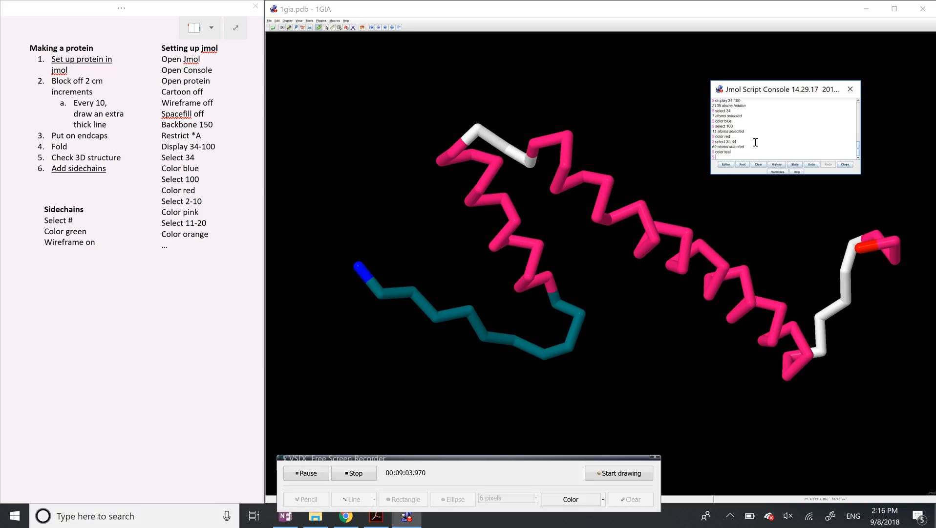
Step: Change the select line below Color red in the OneNote setup list to Select 35-44
left_click(191, 203)
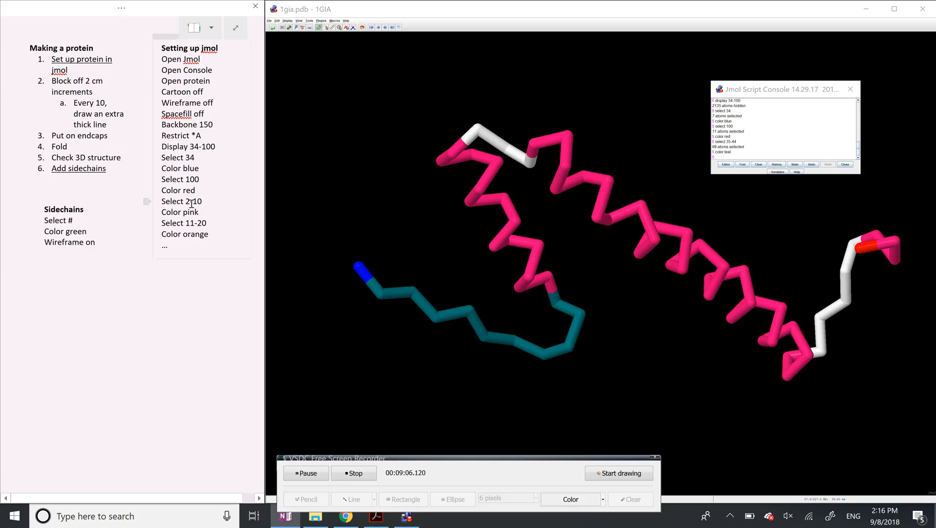
key("BackSpace")
type("35")
key("Right")
key("Right")
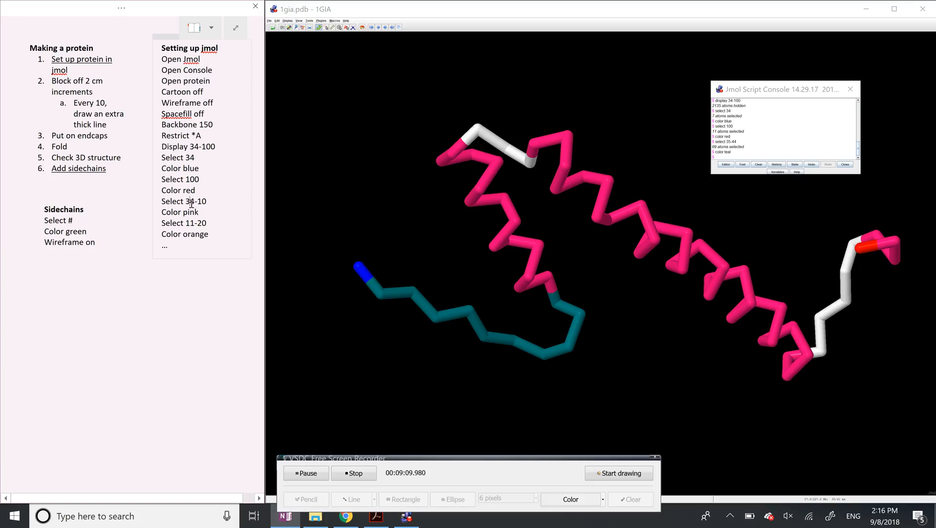
key("BackSpace")
type("5")
key("Right")
key("Right")
key("Right")
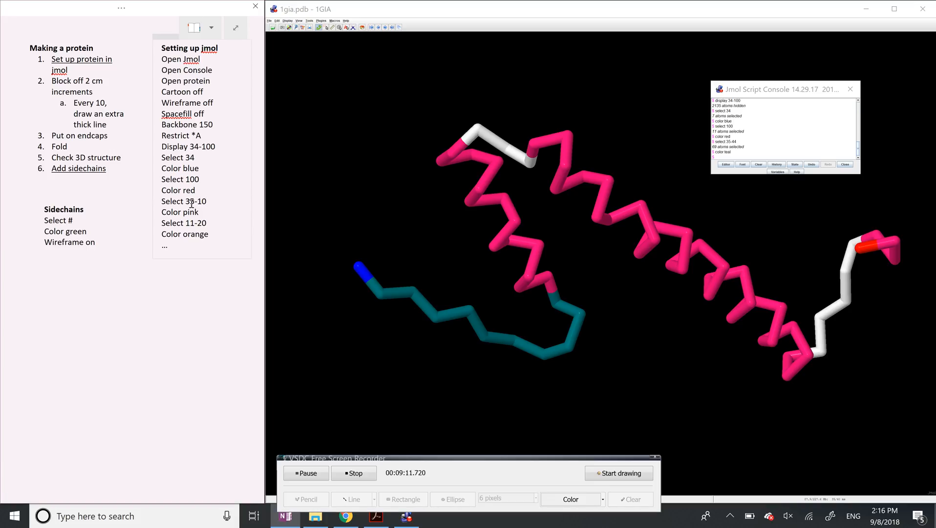
key("shift+Left")
key("shift+Left")
type("44")
Step: Change the select line above Color orange in the OneNote setup list to Select 45-54
key("Up")
key("Left")
key("Left")
key("BackSpace")
key("BackSpace")
type("45")
key("Right")
key("Right")
key("Right")
key("BackSpace")
key("BackSpace")
type("54")
Step: Select residues 35-44 again in the Jmol console and color them orange
left_click(725, 157)
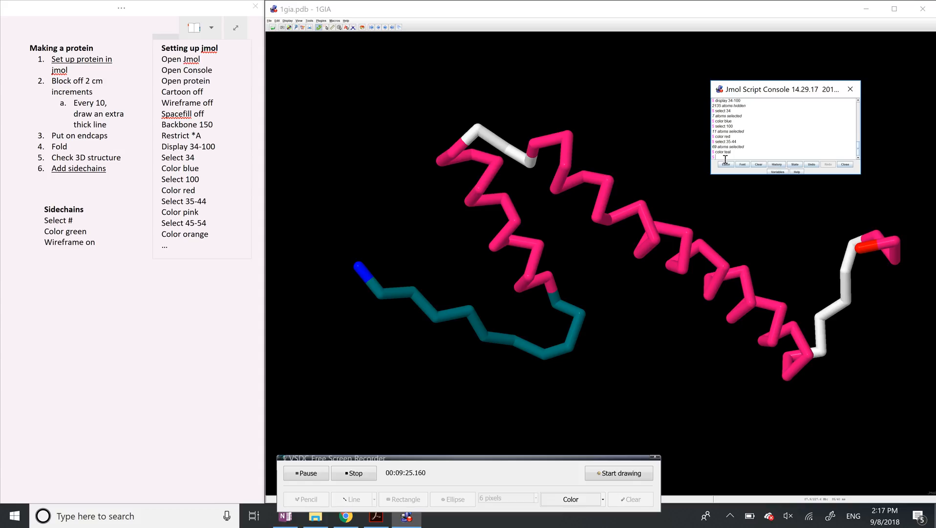
type("col")
type("le")
type("ct 35-44")
key("Return")
type("color")
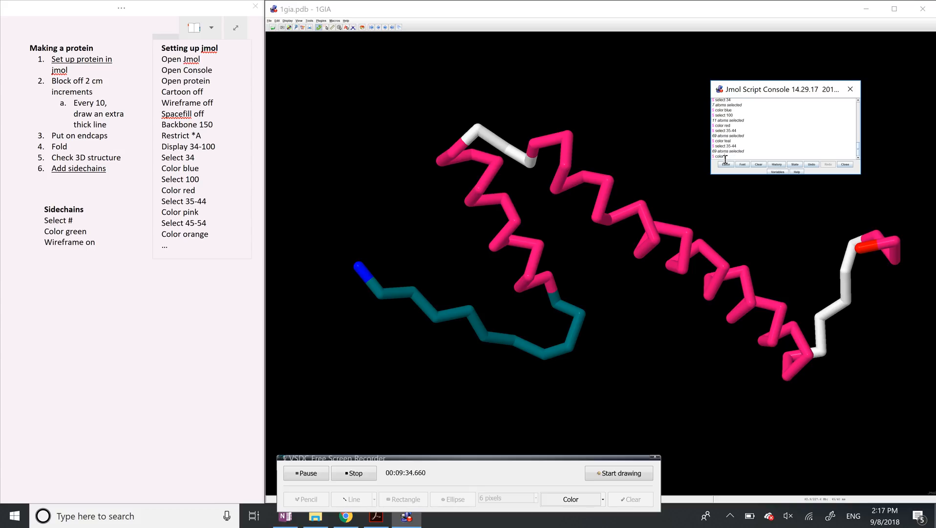
type(" tea")
key("BackSpace")
key("BackSpace")
type("orange")
key("Return")
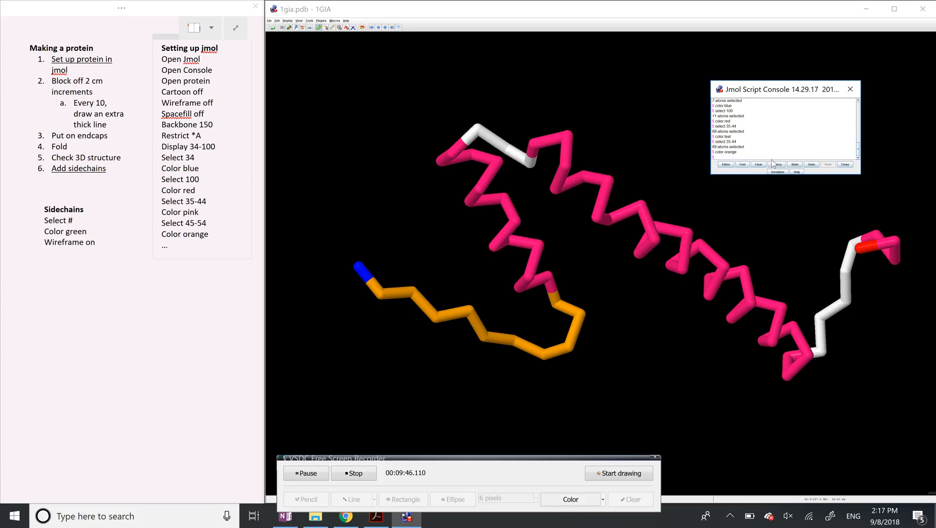
Step: Select residues 45-54 and color them teal
type("sel")
key("BackSpace")
key("BackSpace")
key("BackSpace")
type("elect 45-54")
key("Return")
type("col")
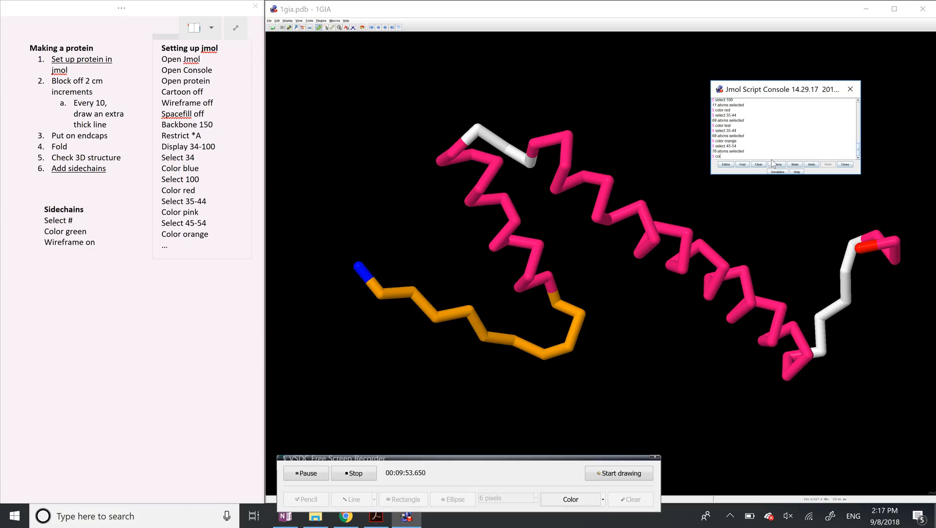
type("or teal")
key("Return")
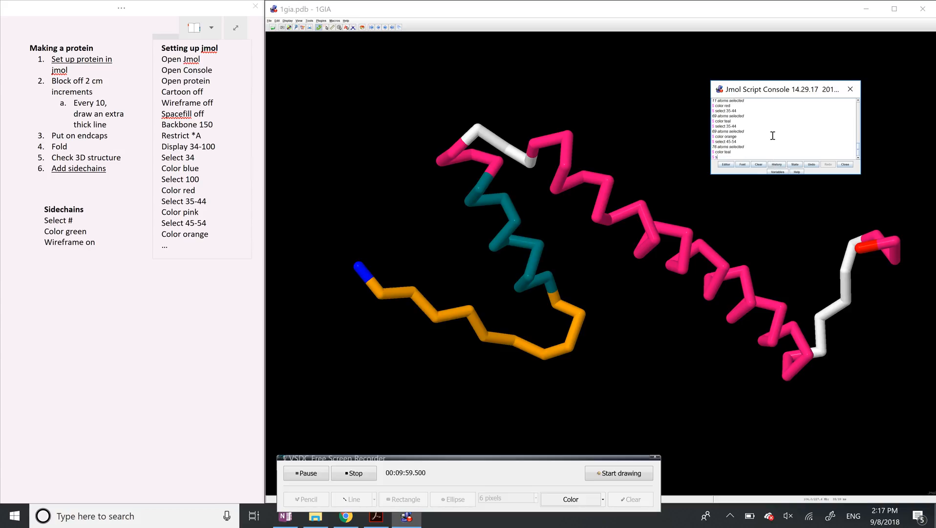
Step: Select residues 55-64 and color them magenta
type("select")
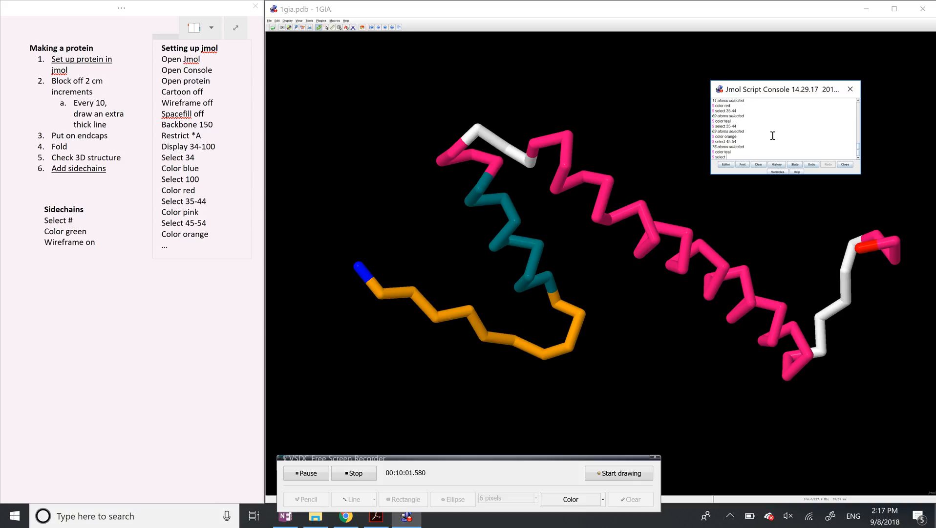
type(" 55-64")
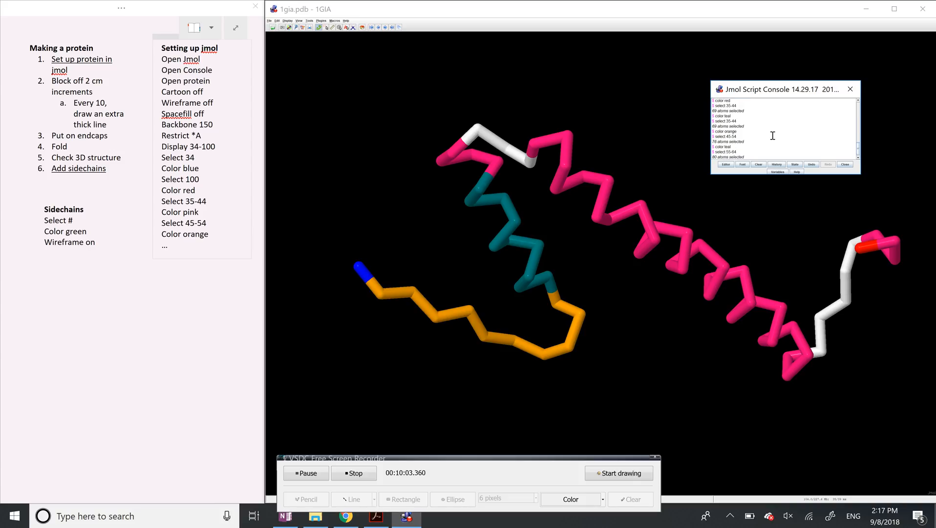
key("Return")
type("color magenta")
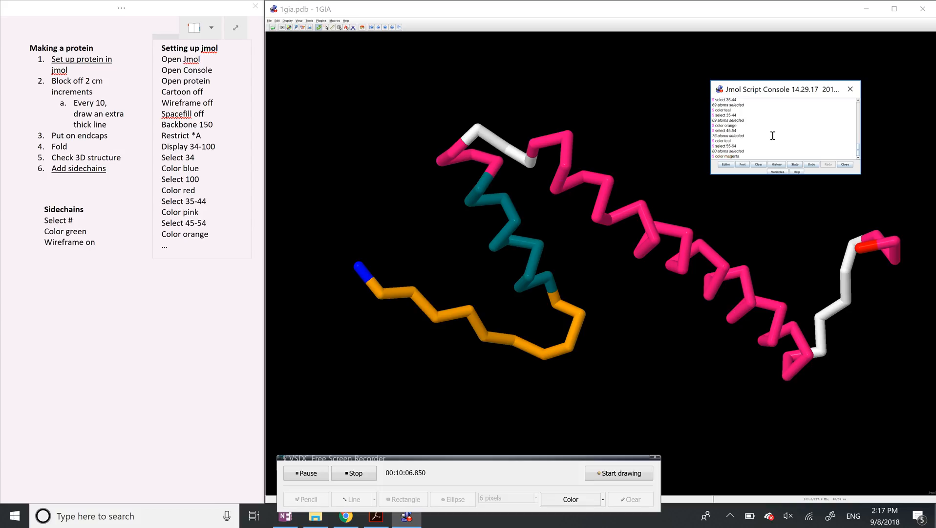
key("Return")
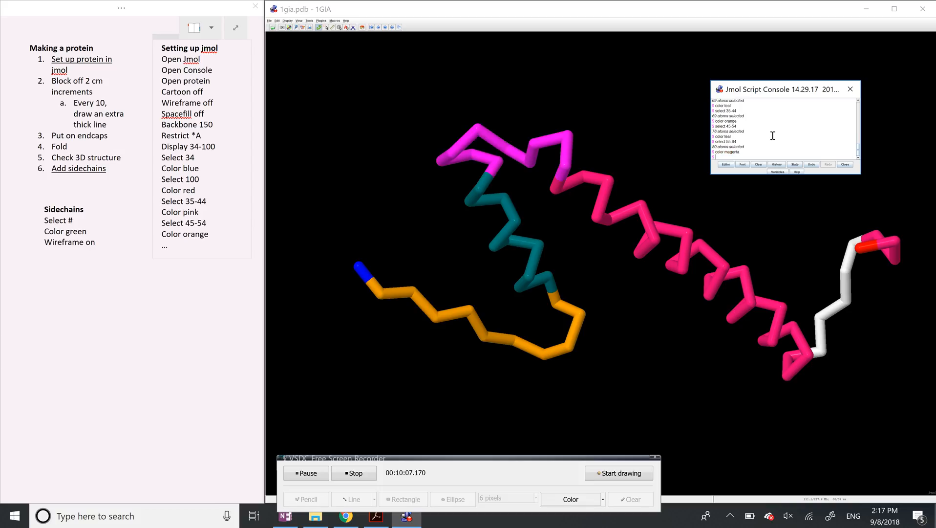
Step: Select residues 65-74 and color them maroon
type("select 65-74")
key("Return")
type("color ")
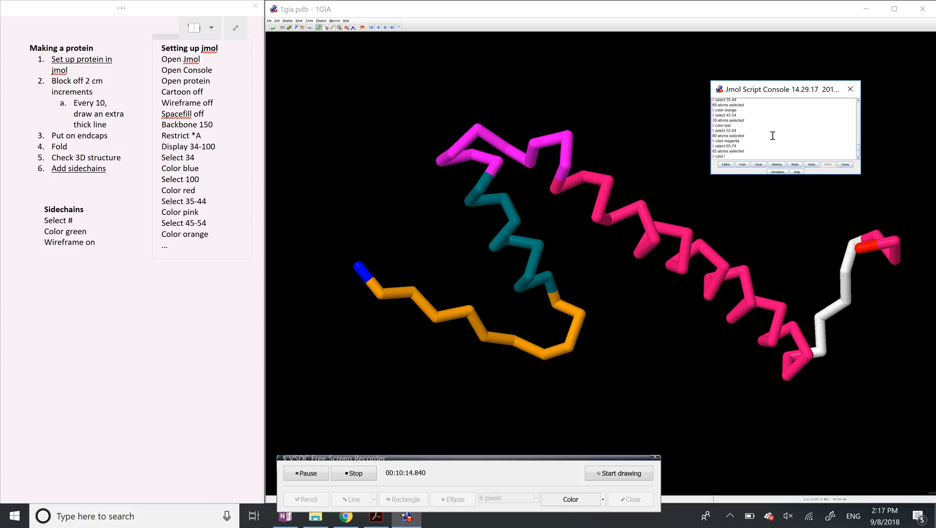
type("marroon")
key("Return")
Step: Select residues 75-84 and color them lime
type("select")
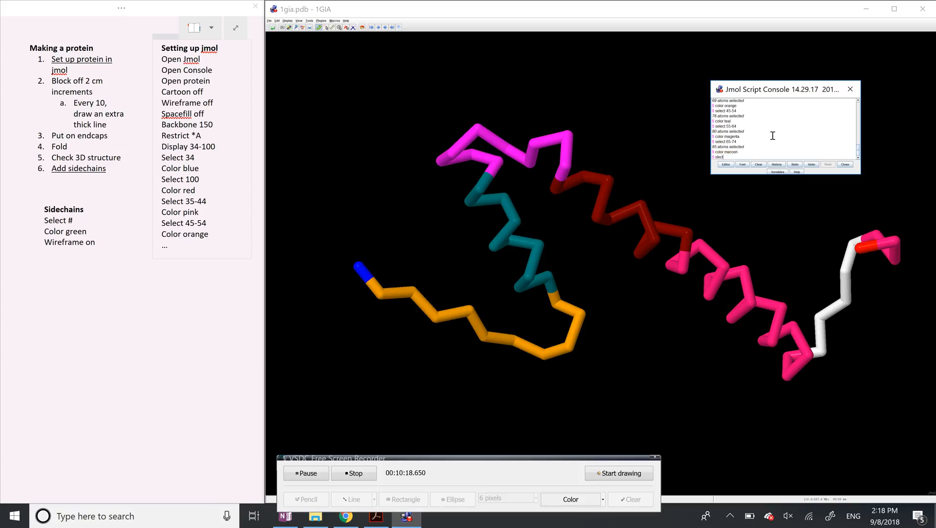
type("ele")
type("4")
key("Return")
type("co")
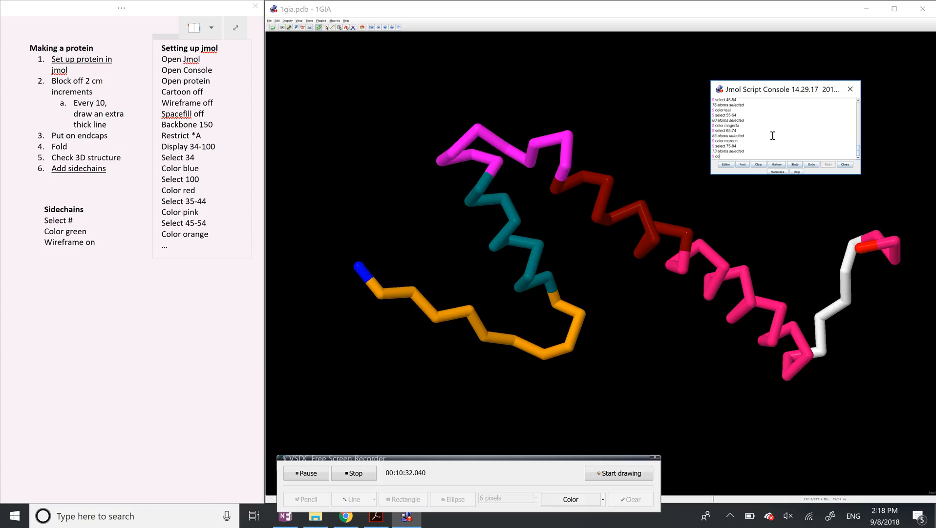
type("lor lime")
key("Return")
Step: Select residues 85-94 and color them purple
type("sele")
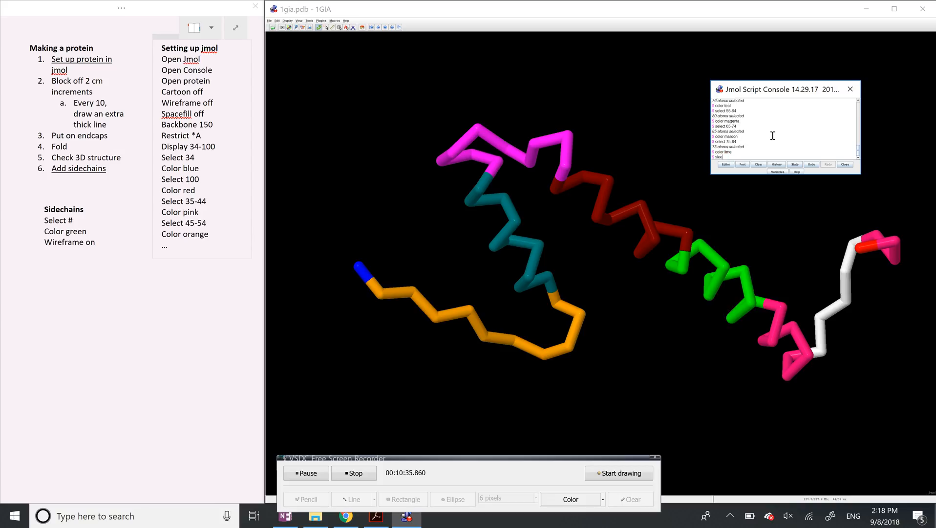
key("BackSpace")
key("BackSpace")
key("BackSpace")
type("elect")
type("85-94")
key("Return")
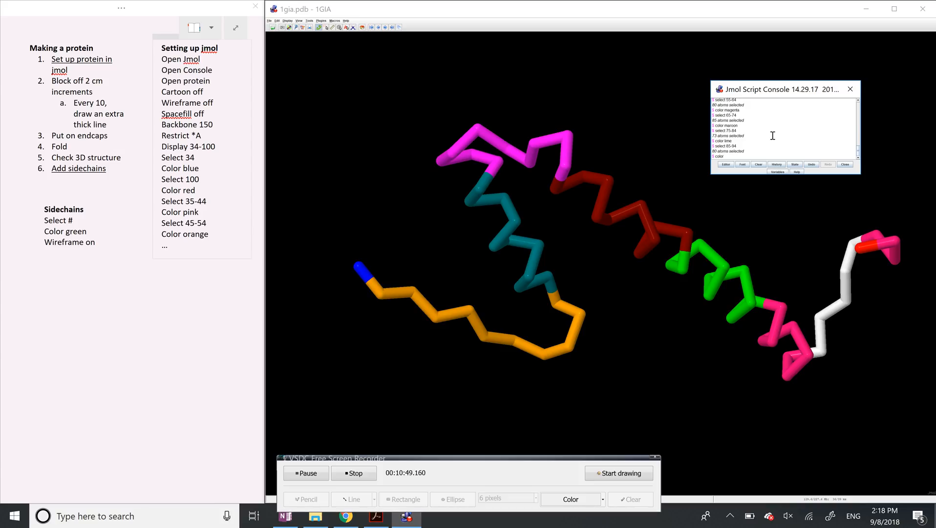
type("pi")
type("uple")
key("Return")
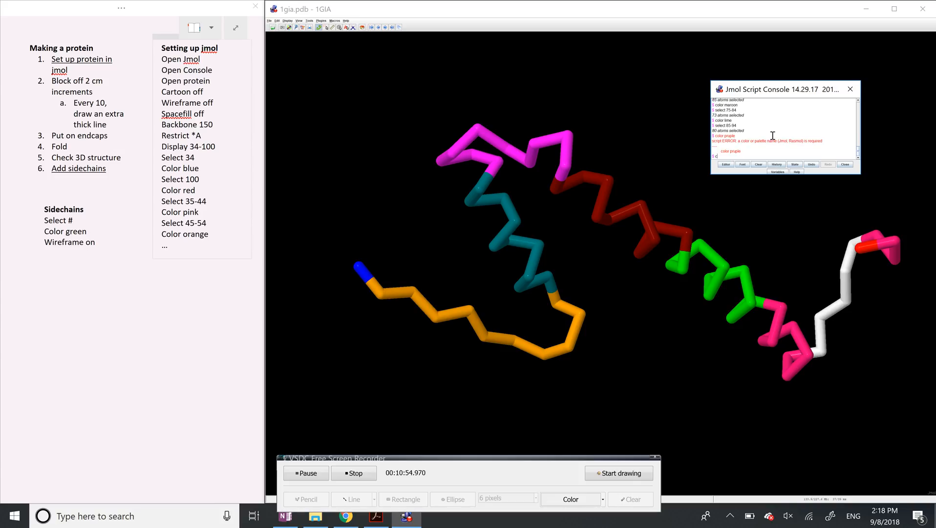
type("color pr")
type("uple")
key("Return")
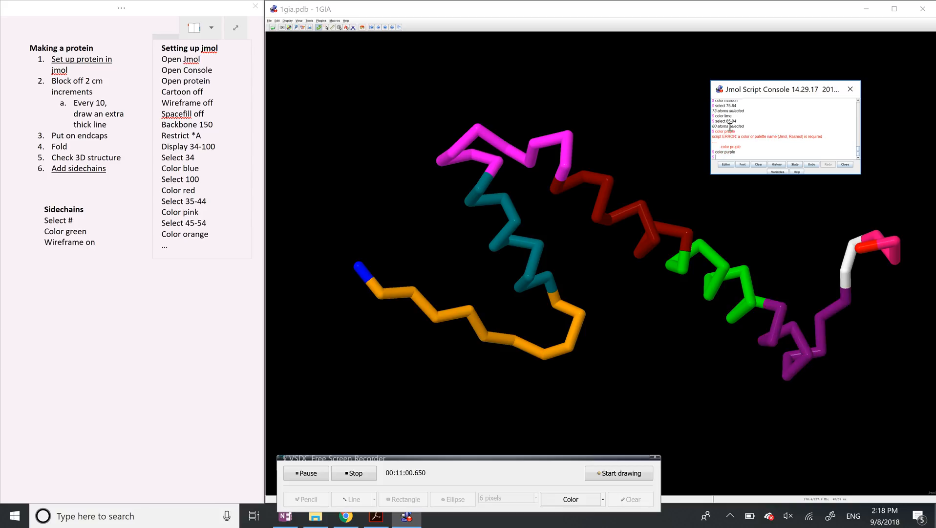
Step: Select the remaining residues 95-99 before the red end and color them white
scroll(778, 143, "up", 1)
scroll(779, 142, "up", 10)
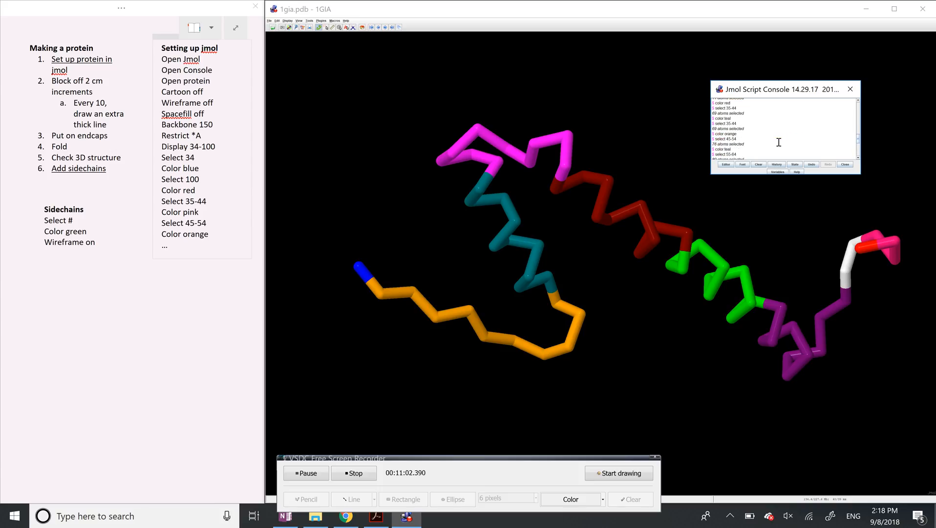
scroll(779, 142, "down", 11)
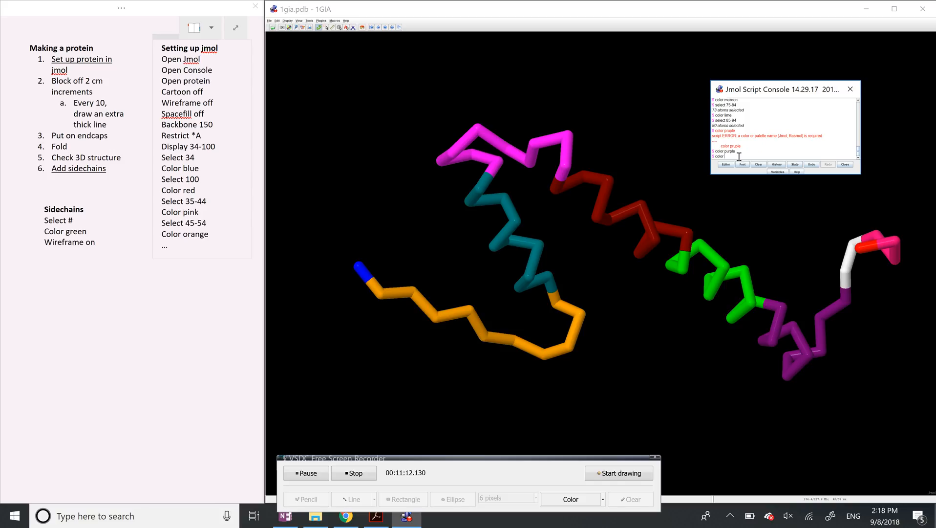
type("g")
mouse_move(888, 254)
key("BackSpace")
key("BackSpace")
key("BackSpace")
key("BackSpace")
key("BackSpace")
key("BackSpace")
key("BackSpace")
key("BackSpace")
key("BackSpace")
key("Return")
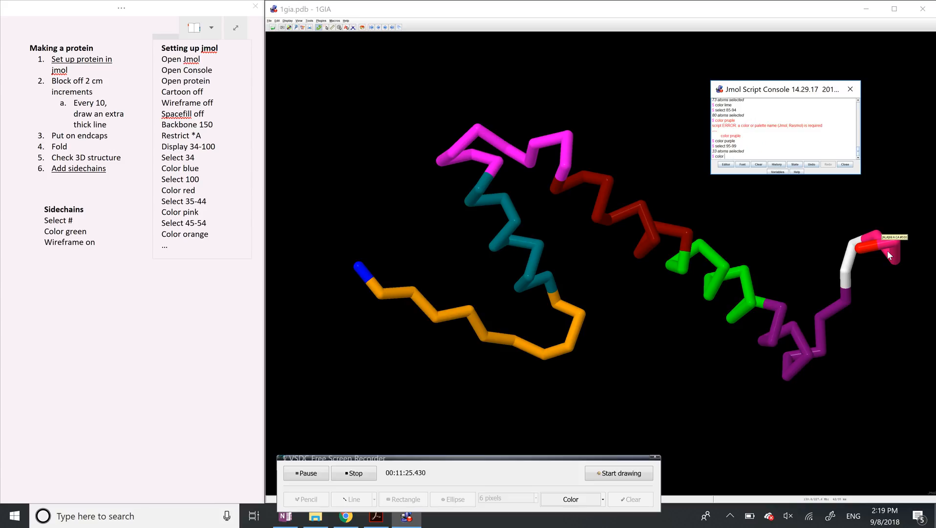
type("color white")
key("Return")
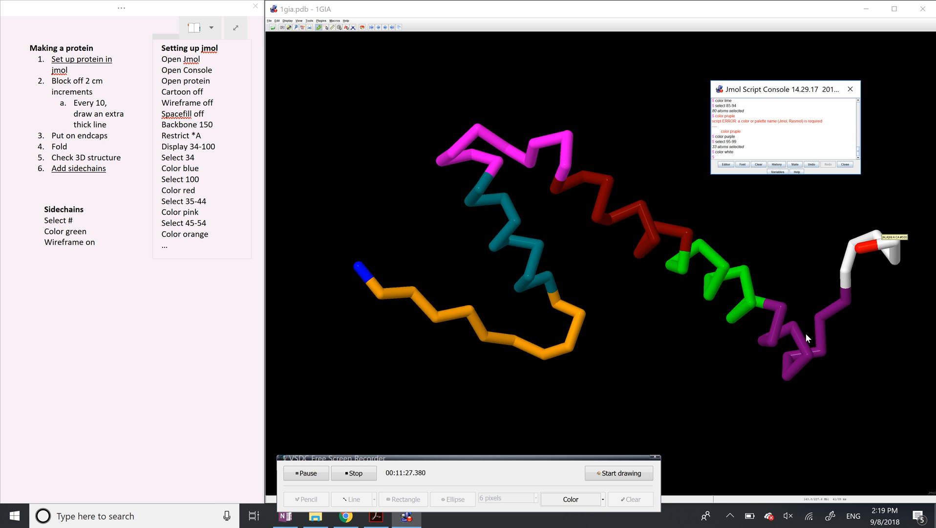
Step: Move the script console off the model and examine the color-coded backbone against the note about an extra thick line every 10
left_click_drag(635, 326, 840, 270)
mouse_move(783, 143)
left_mouse_down()
mouse_move(788, 169)
mouse_move(796, 131)
mouse_move(769, 138)
mouse_move(777, 146)
left_mouse_up()
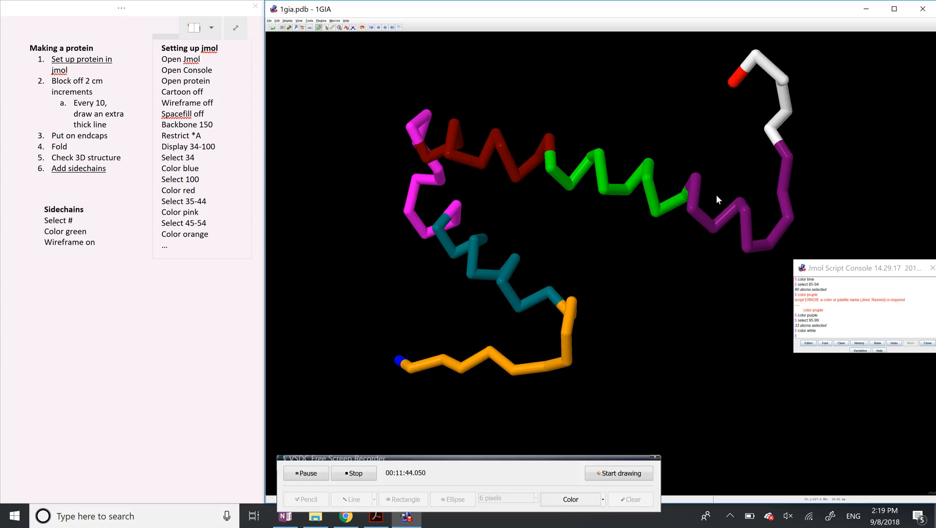
left_click_drag(558, 195, 582, 191)
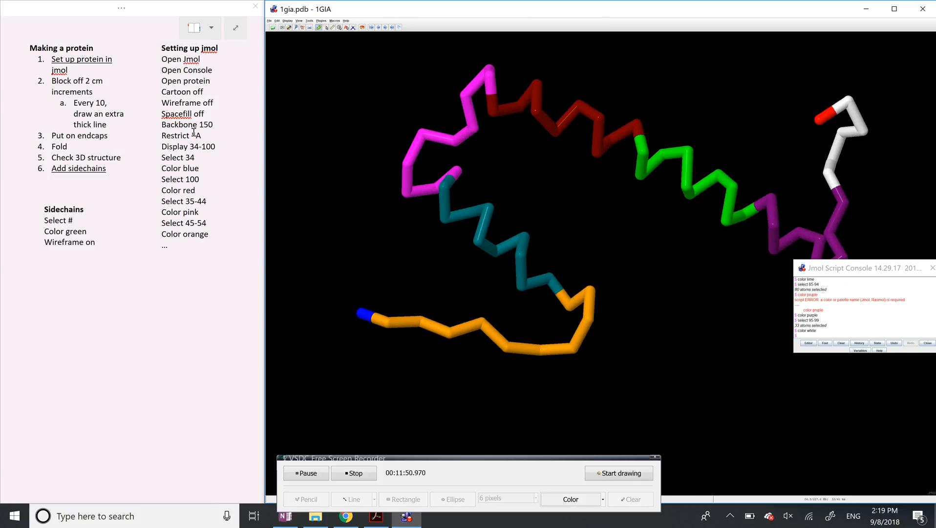
left_click_drag(119, 124, 75, 104)
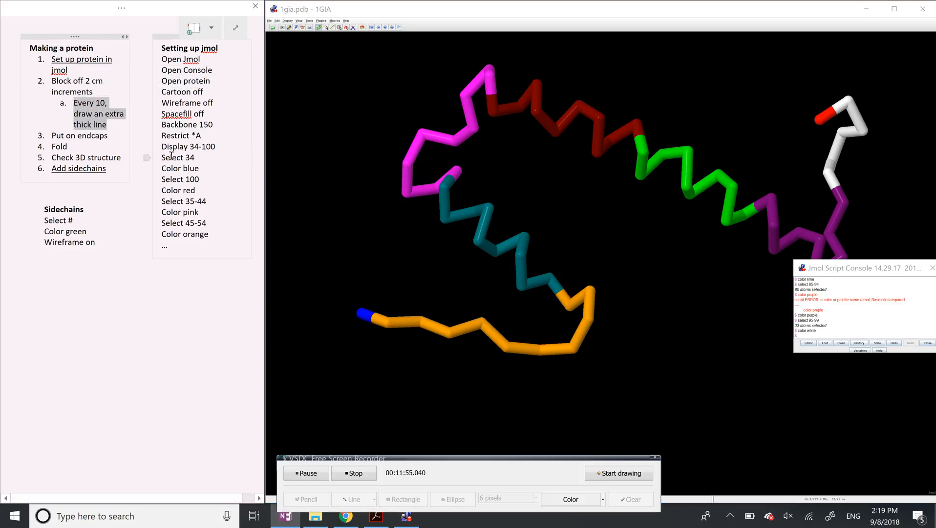
left_click(100, 128)
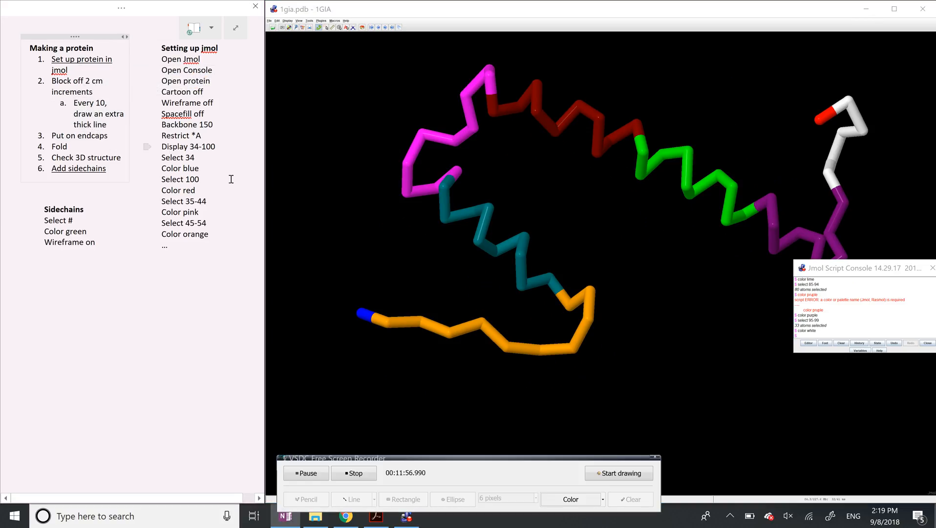
left_click(507, 219)
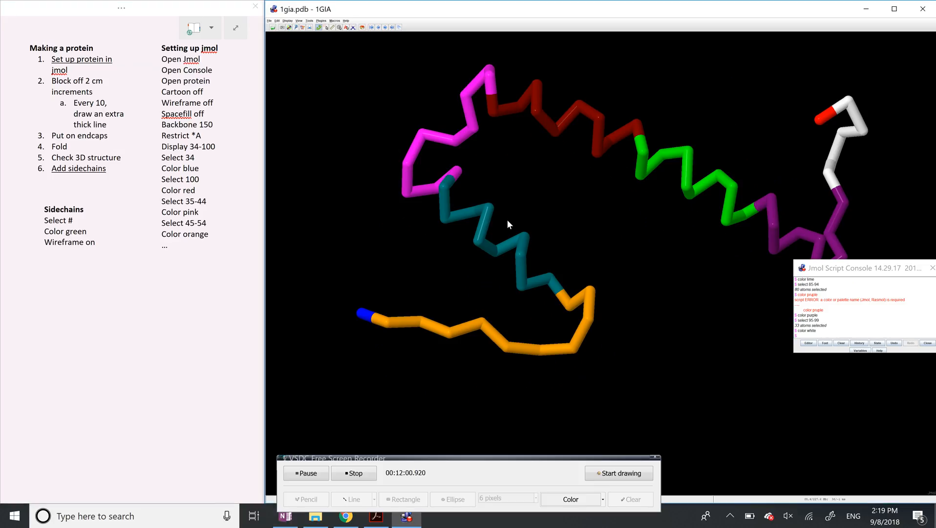
left_click_drag(656, 254, 665, 260)
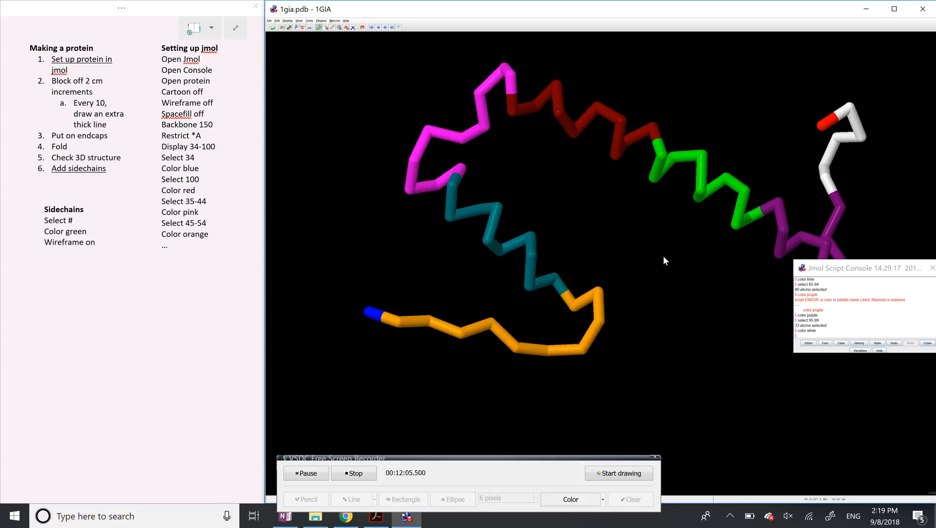
Step: Move the script console clear of the purple segment and examine the colored backbone from several angles and at a smaller scale
left_click_drag(852, 274, 833, 325)
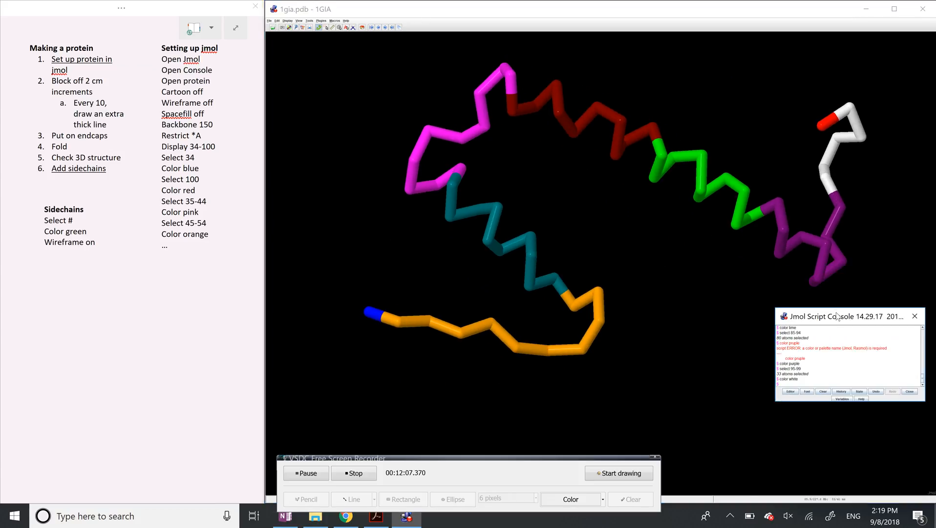
left_click_drag(599, 278, 605, 257)
left_click_drag(603, 251, 590, 262)
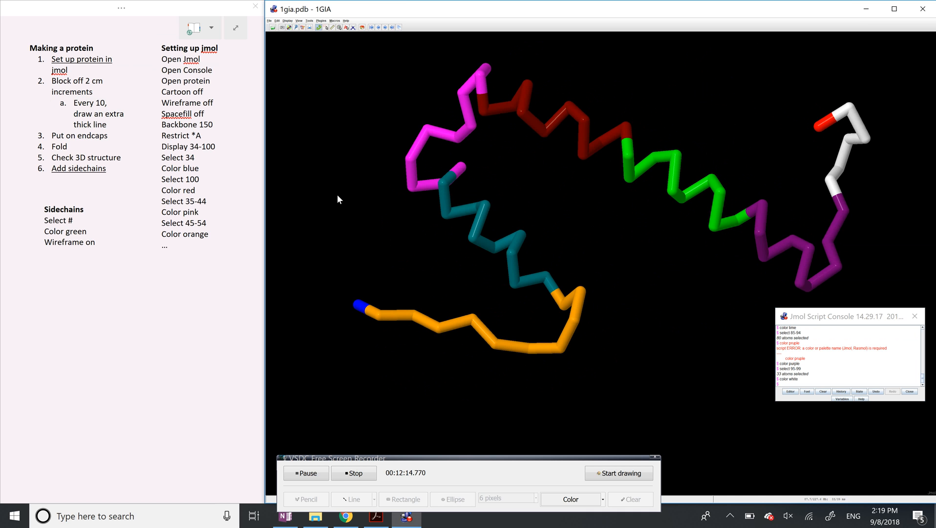
mouse_move(388, 192)
left_mouse_down()
mouse_move(510, 177)
mouse_move(445, 217)
mouse_move(439, 147)
mouse_move(437, 192)
mouse_move(403, 195)
left_mouse_up()
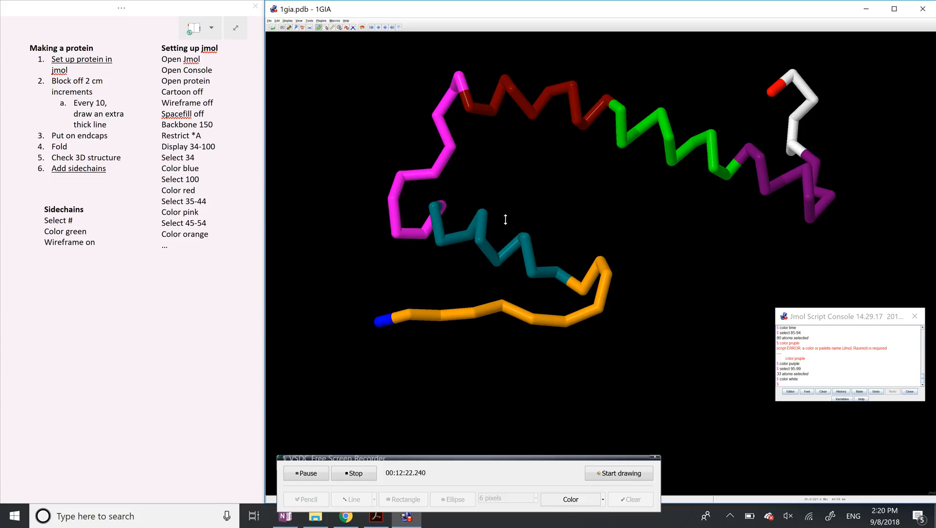
mouse_move(505, 219)
left_mouse_down("shift")
mouse_move(505, 197)
mouse_move(504, 227)
left_mouse_up("shift")
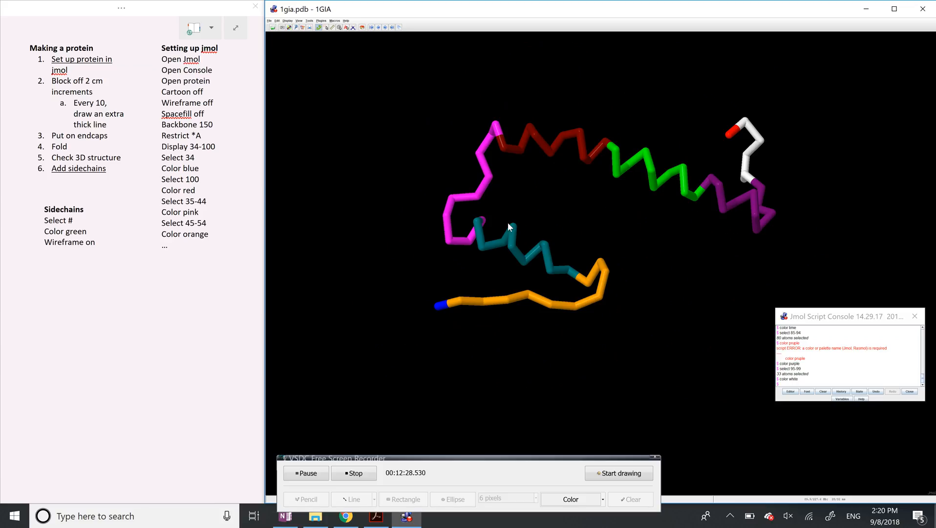
right_click(507, 224)
left_click(492, 232)
mouse_move(492, 232)
left_mouse_down()
mouse_move(485, 245)
mouse_move(502, 226)
mouse_move(545, 236)
mouse_move(539, 257)
mouse_move(466, 223)
mouse_move(487, 215)
mouse_move(497, 224)
left_mouse_up()
right_click_drag(496, 223, 499, 244, "ctrl")
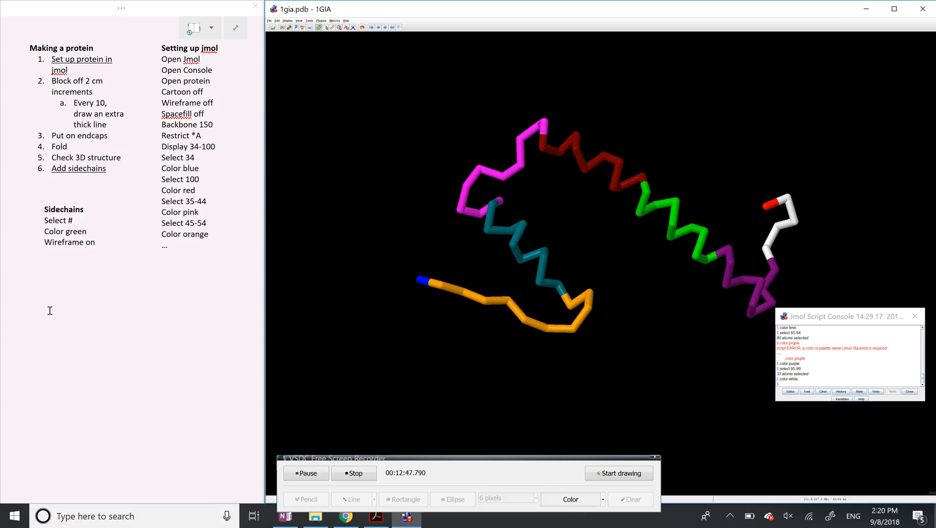
Step: Add a new note with the bold heading "Commands" below the Sidechains note in OneNote
left_click(39, 289)
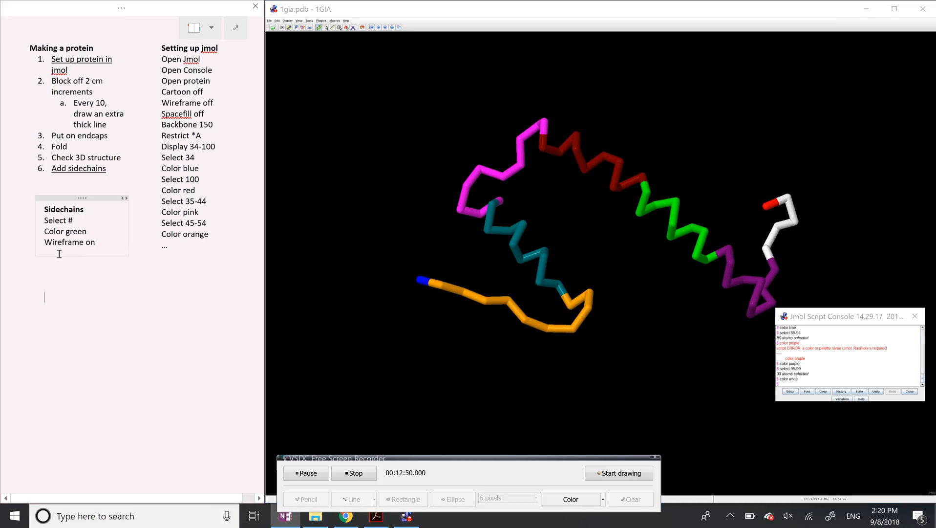
type("Commands")
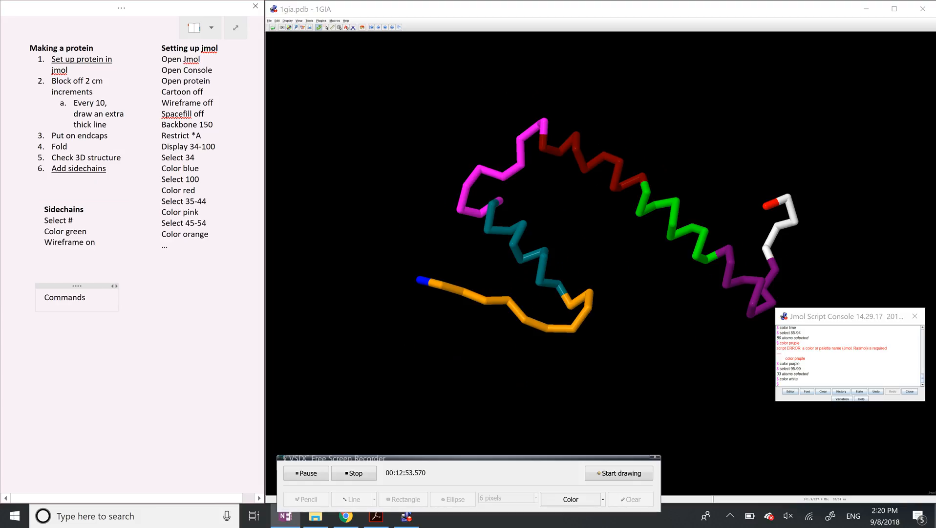
key("ctrl+a")
key("ctrl+b")
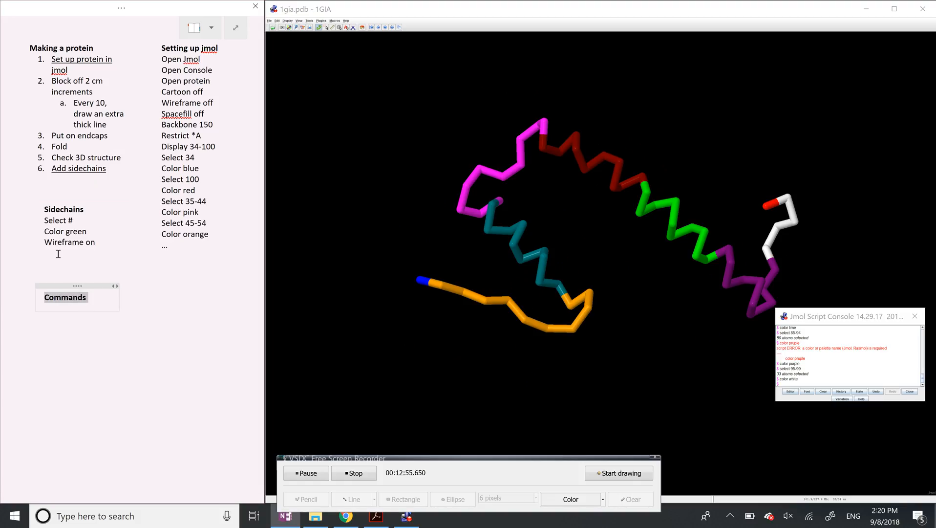
Step: Write "Control + alt + drag: translate it left to right or up and down" under the Commands heading
left_click(57, 254)
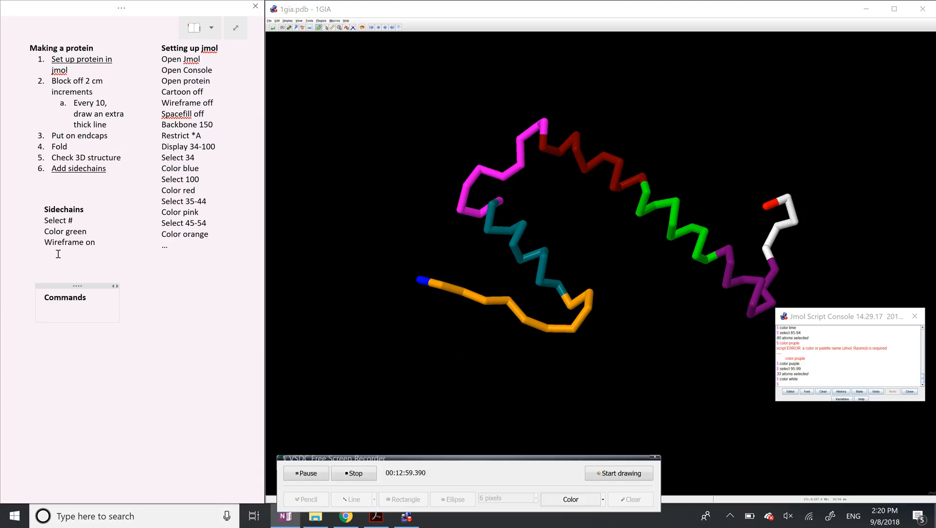
type("Control + alt + drag: ")
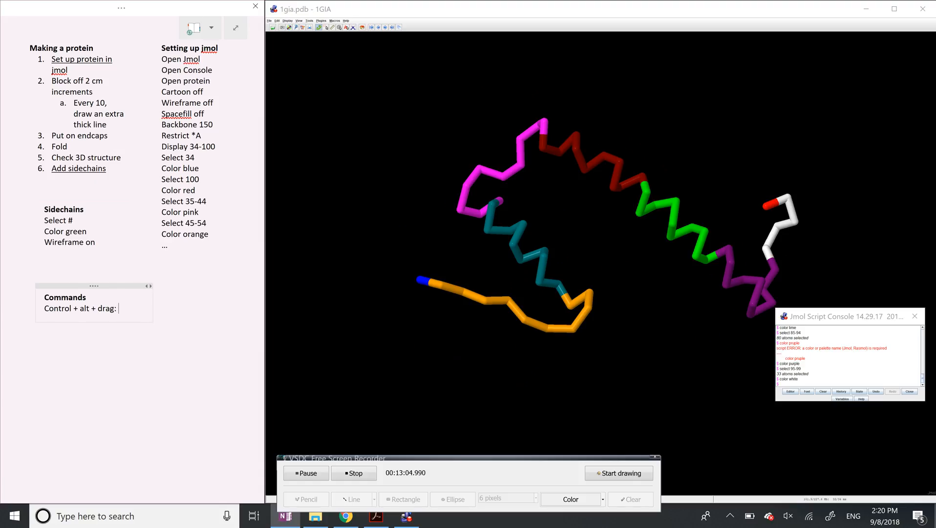
type("trr")
key("BackSpace")
type("anslate it")
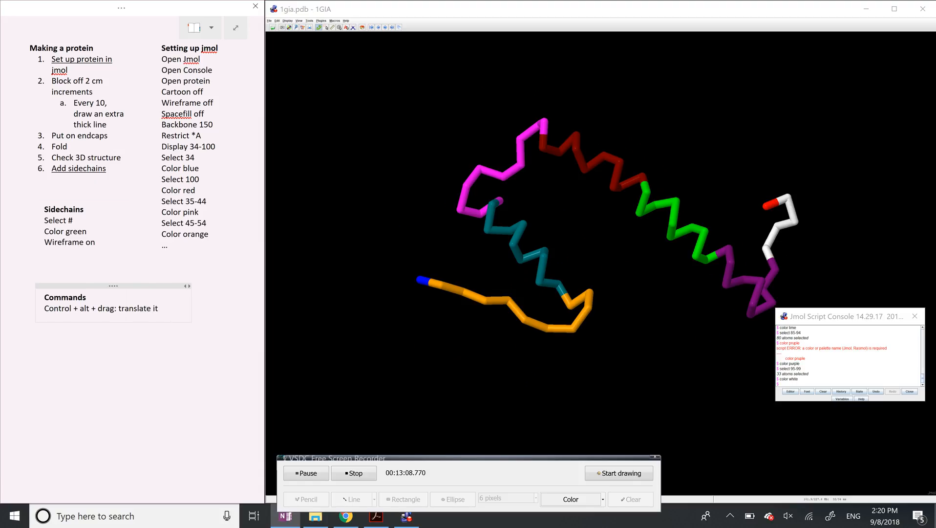
type(" left t")
key("BackSpace")
type("to")
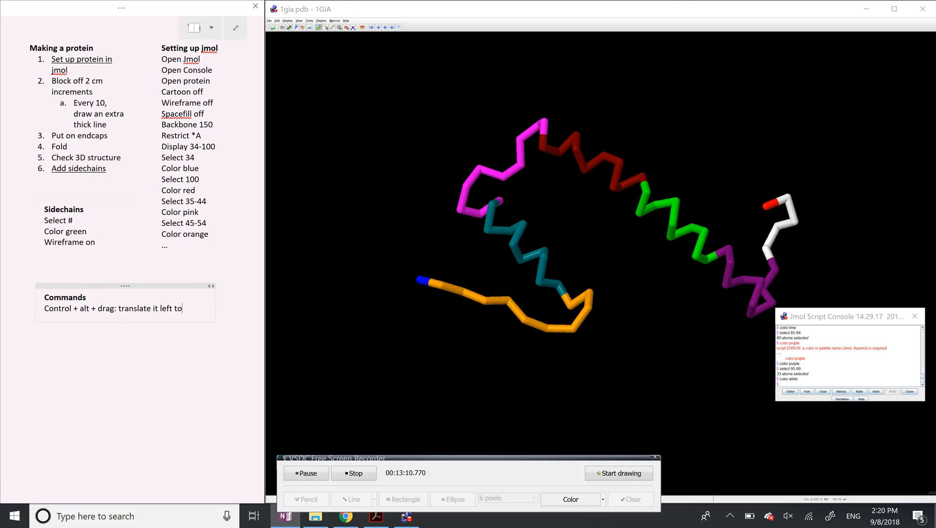
type(" right or up and down")
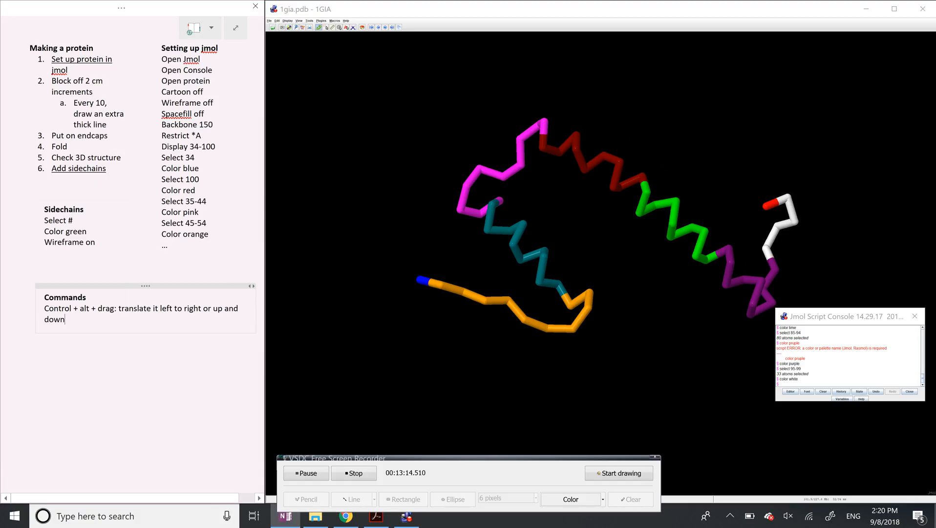
Step: Add the line "Shift + drag: scale it" to the Commands note
key("Return")
type("Shift +")
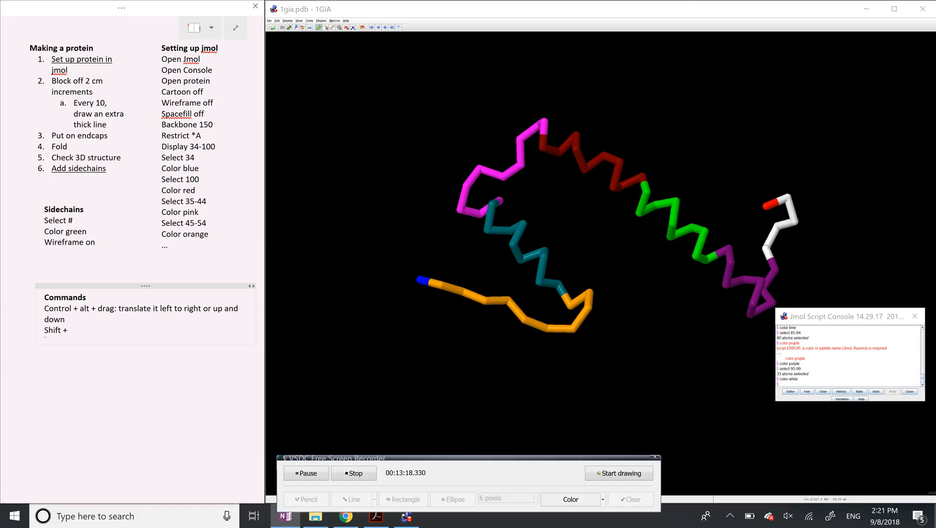
type(" drag: scale it")
left_click_drag(540, 271, 573, 257)
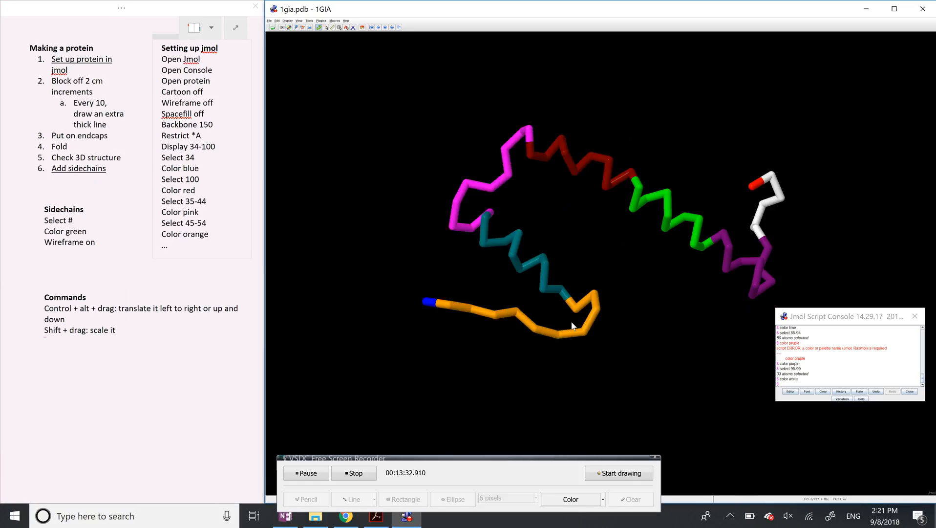
mouse_move(573, 325)
left_mouse_down()
mouse_move(556, 246)
mouse_move(562, 335)
left_mouse_up()
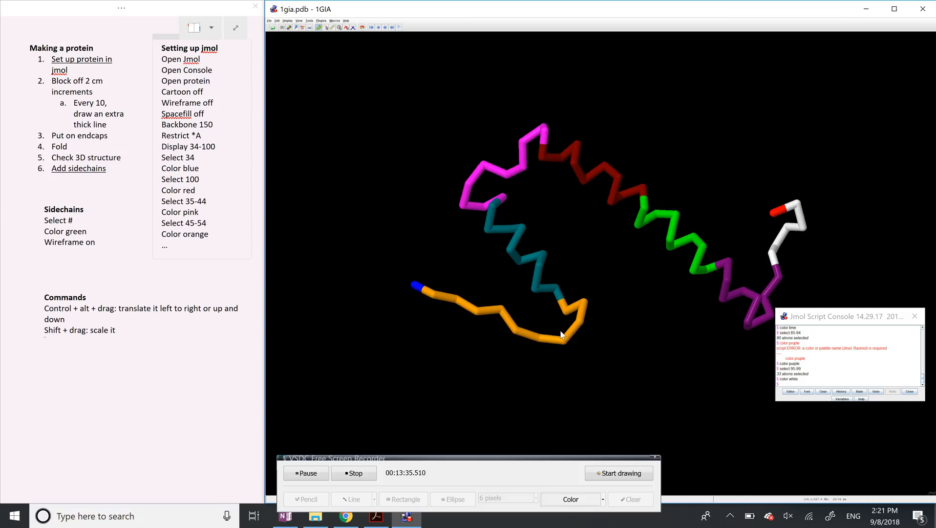
Step: Underline the labels "Control + alt + drag:" and "Shift + drag:" in the Commands note
left_click(113, 309)
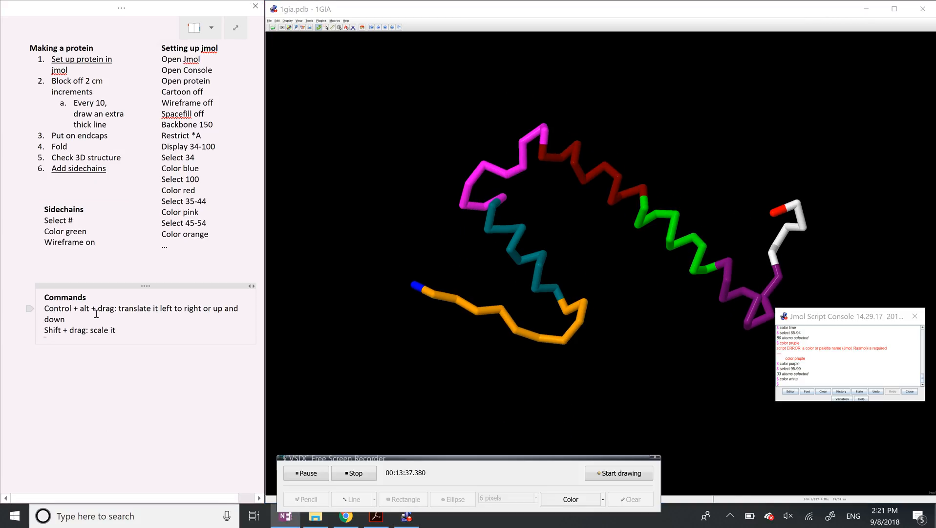
left_click_drag(96, 311, 46, 315)
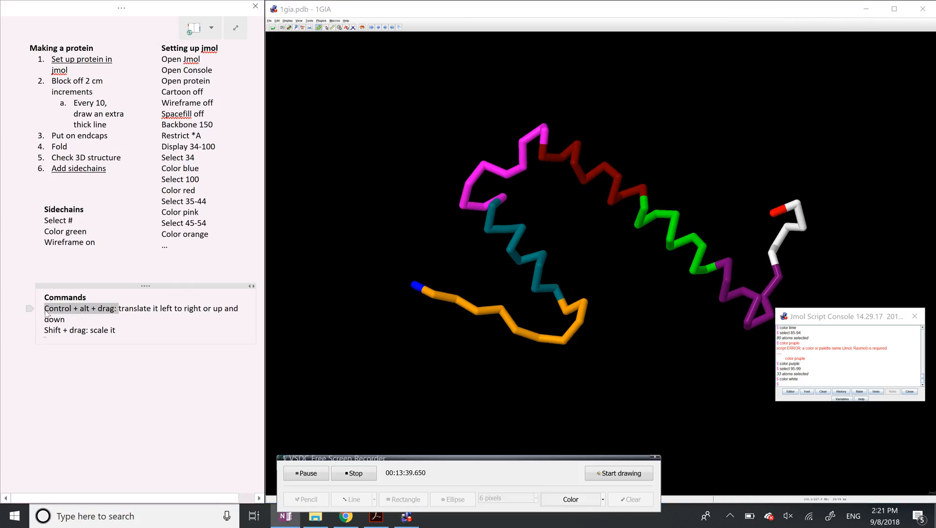
key("ctrl+u")
left_click_drag(89, 331, 51, 338)
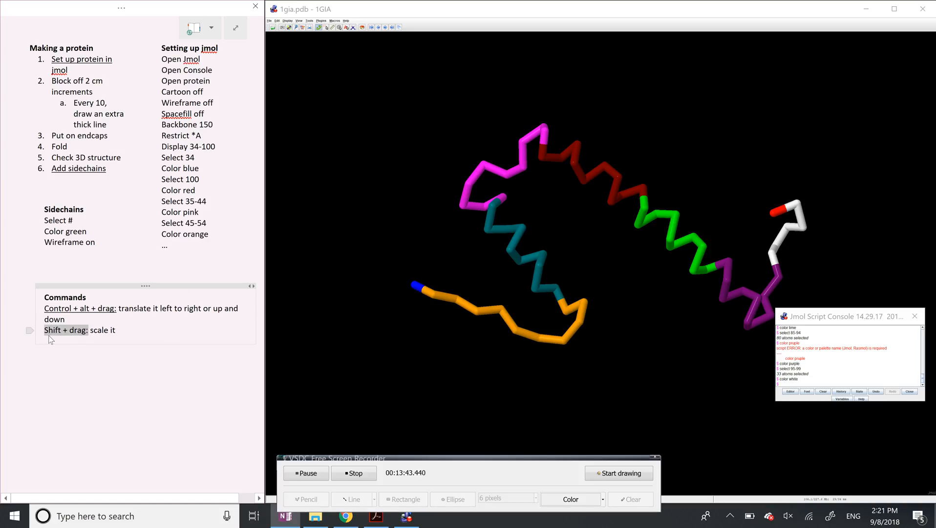
left_click(153, 332)
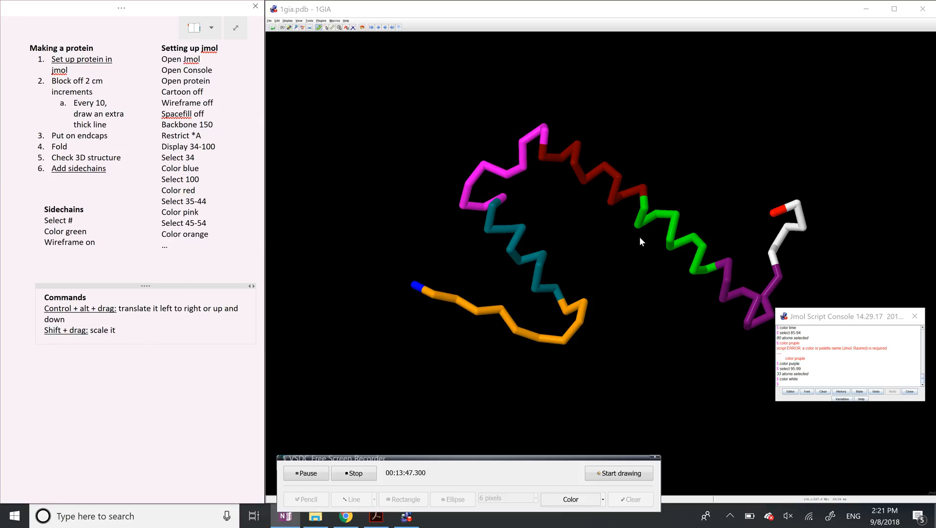
Step: Examine the fold of the backbone in Jmol from different angles, comparing the colored segments between the blue and red ends
left_click(587, 212)
left_click_drag(587, 211, 594, 336)
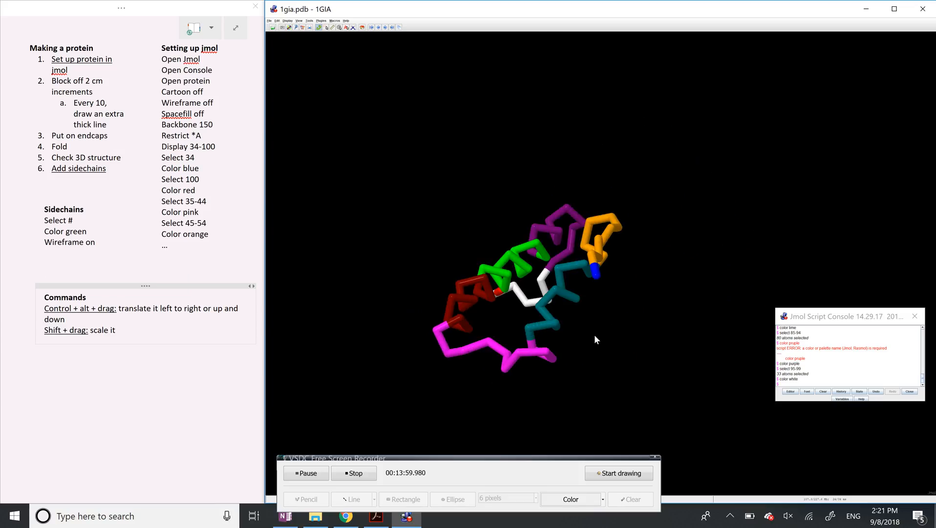
mouse_move(493, 357)
left_mouse_down()
mouse_move(460, 305)
mouse_move(488, 340)
left_mouse_up()
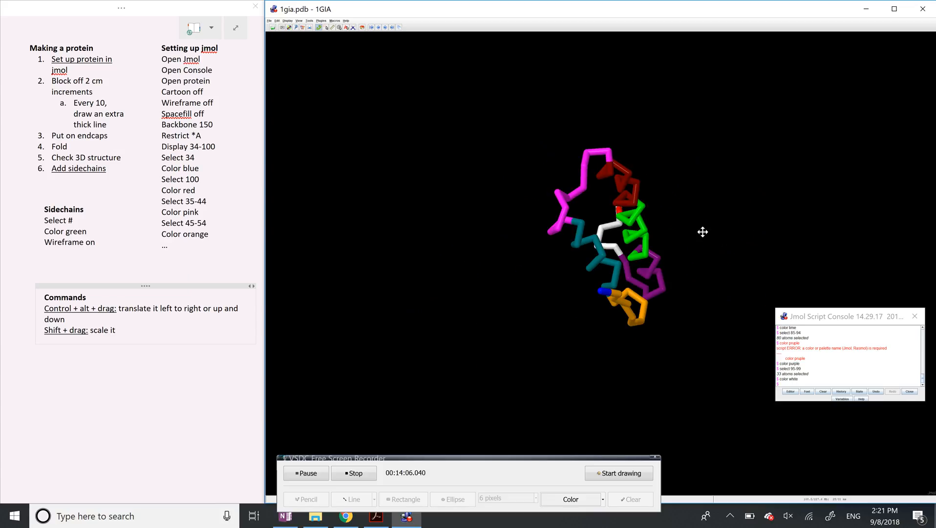
left_click_drag(702, 231, 751, 220)
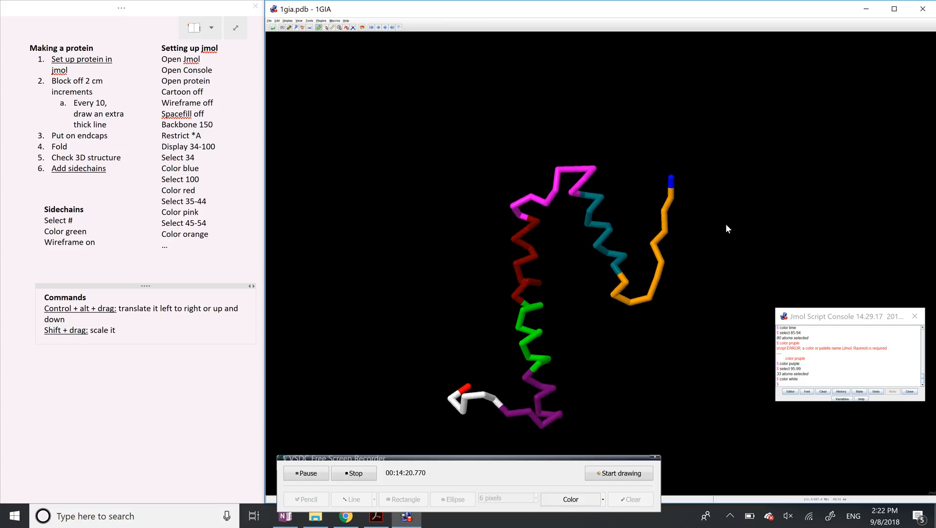
left_click_drag(560, 286, 583, 239, "ctrl+alt")
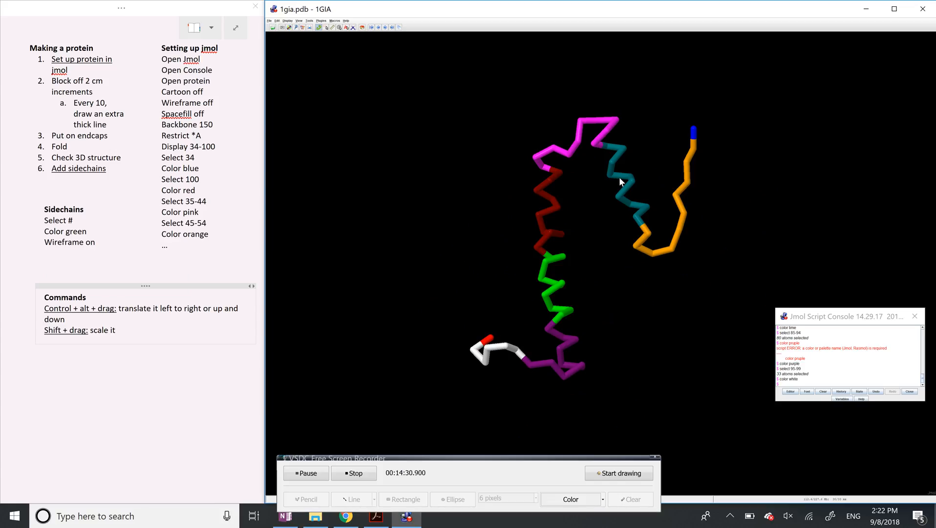
left_click_drag(614, 178, 652, 137)
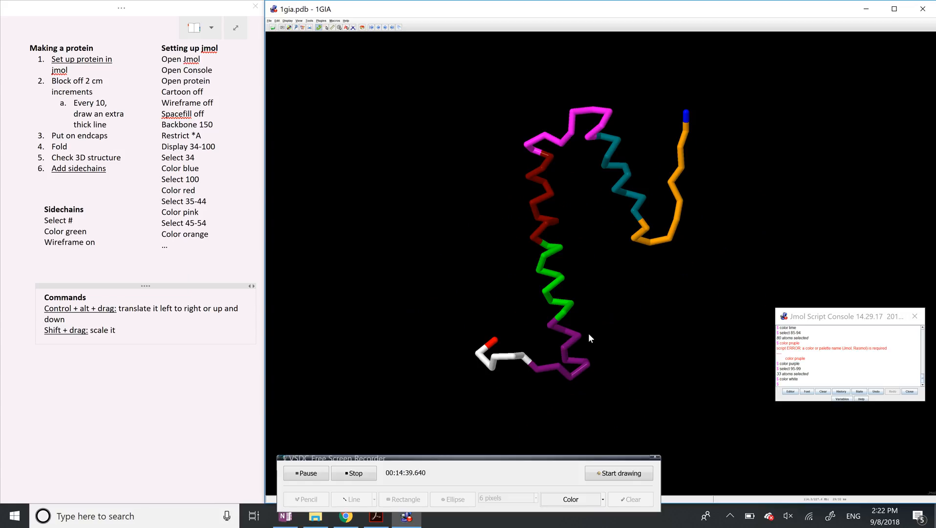
mouse_move(601, 233)
left_mouse_down()
mouse_move(602, 290)
mouse_move(605, 224)
left_mouse_up()
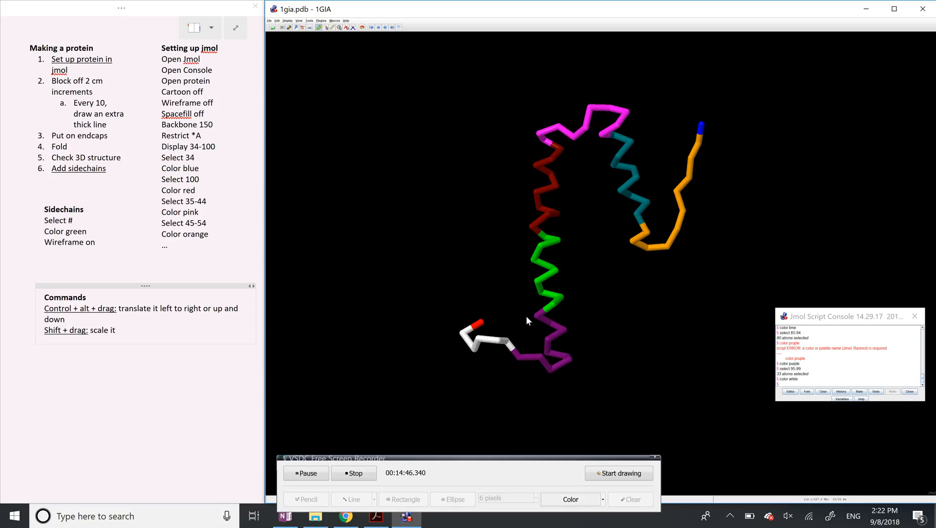
left_click_drag(640, 171, 641, 169)
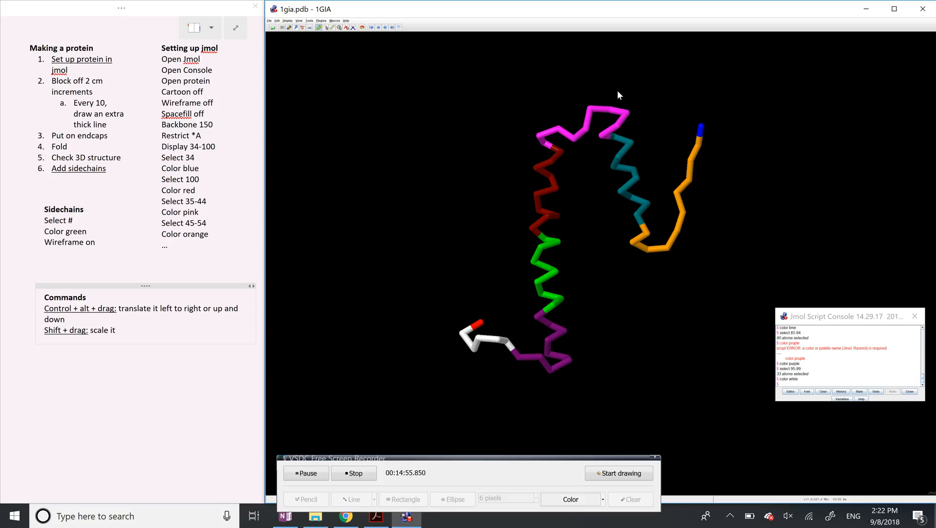
left_click_drag(592, 126, 616, 132)
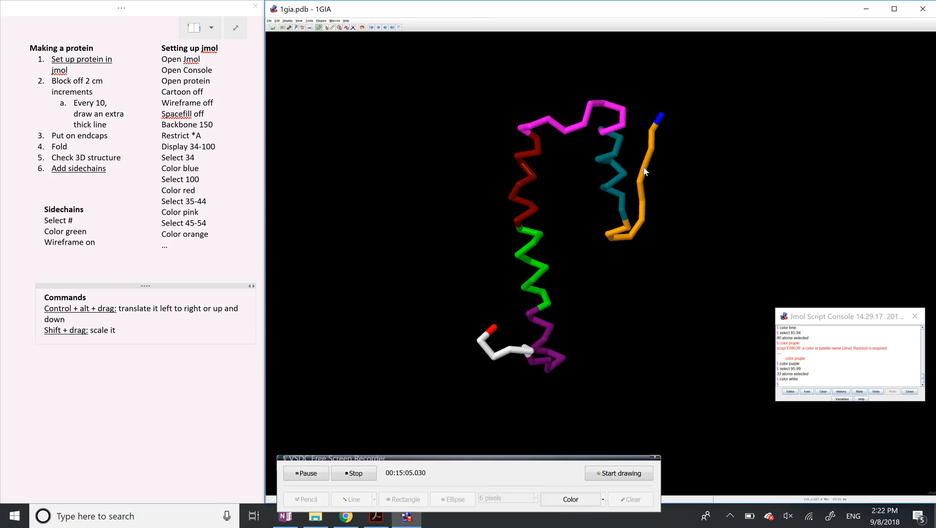
left_click_drag(643, 170, 619, 171)
left_click_drag(630, 139, 632, 141)
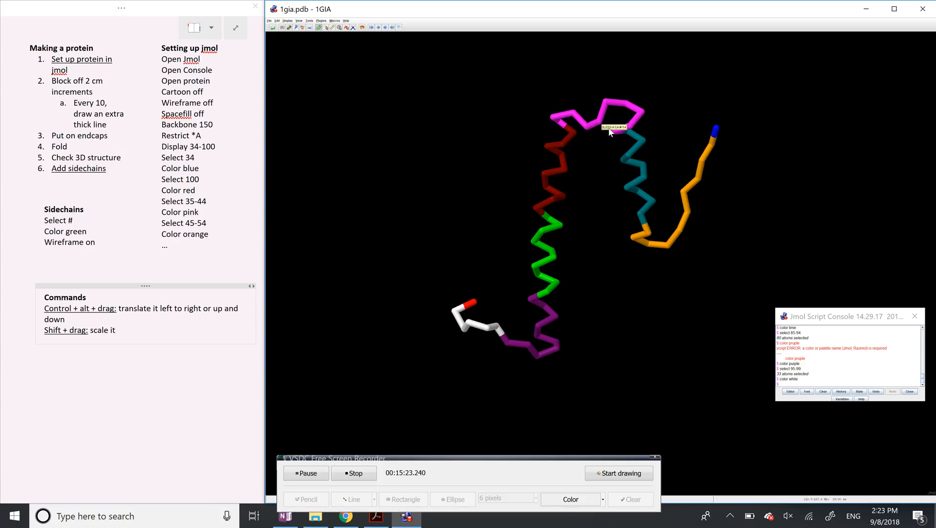
left_click_drag(501, 209, 485, 176)
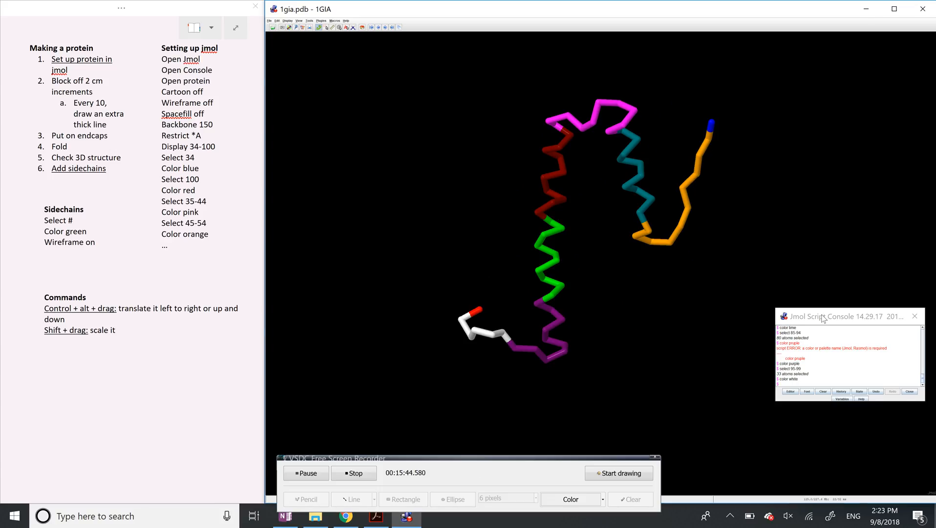
Step: Move the script console higher beside the model and enlarge it to show more of the command history
left_click_drag(823, 319, 803, 237)
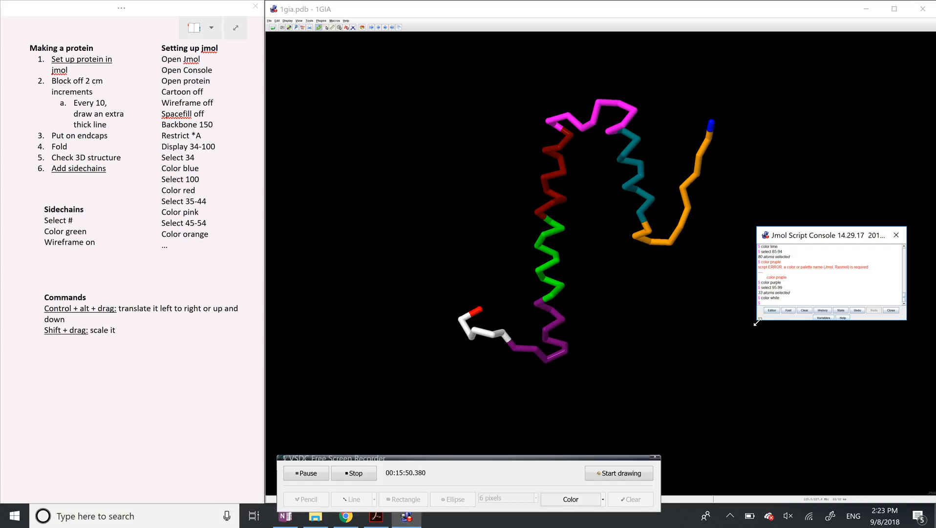
left_click_drag(757, 322, 749, 348)
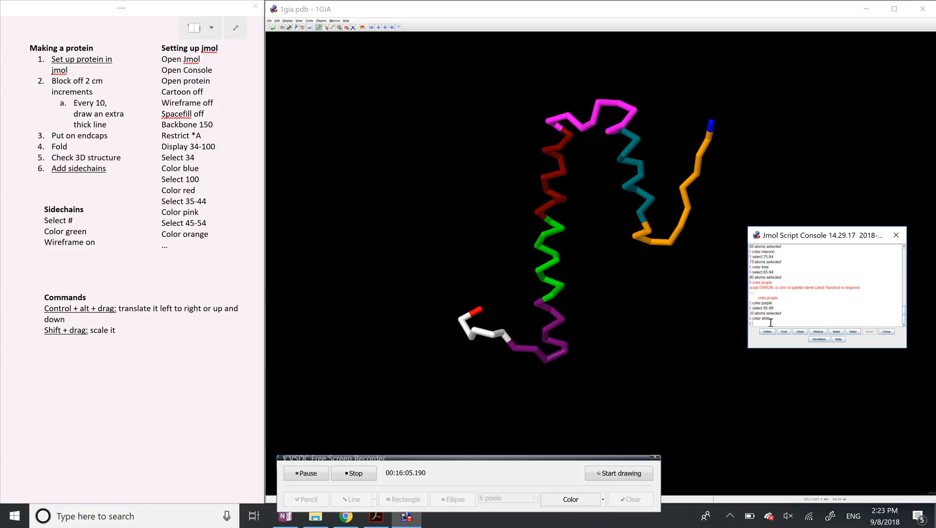
Step: Add the sidechain residue numbers 64, 50 and 42 on separate lines below the Setting up jmol list
left_click(195, 246)
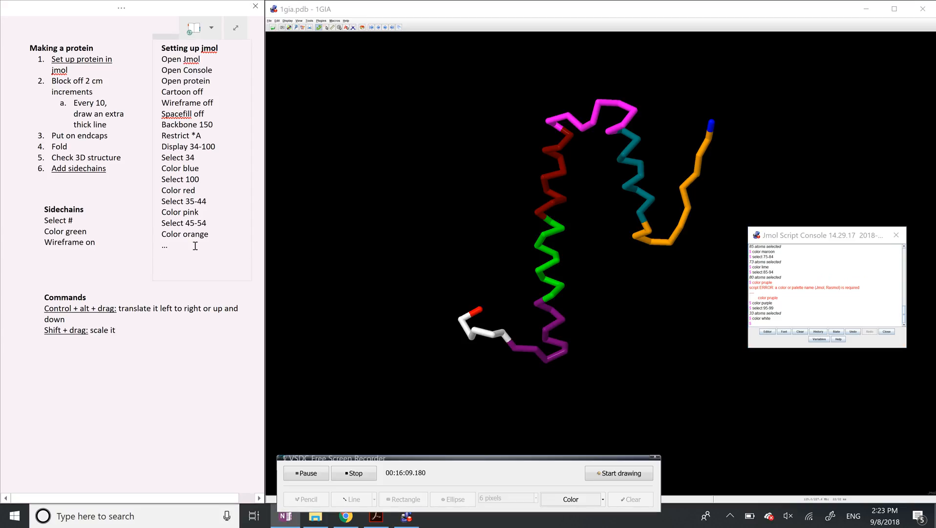
key("Down")
key("Down")
type("64")
key("Return")
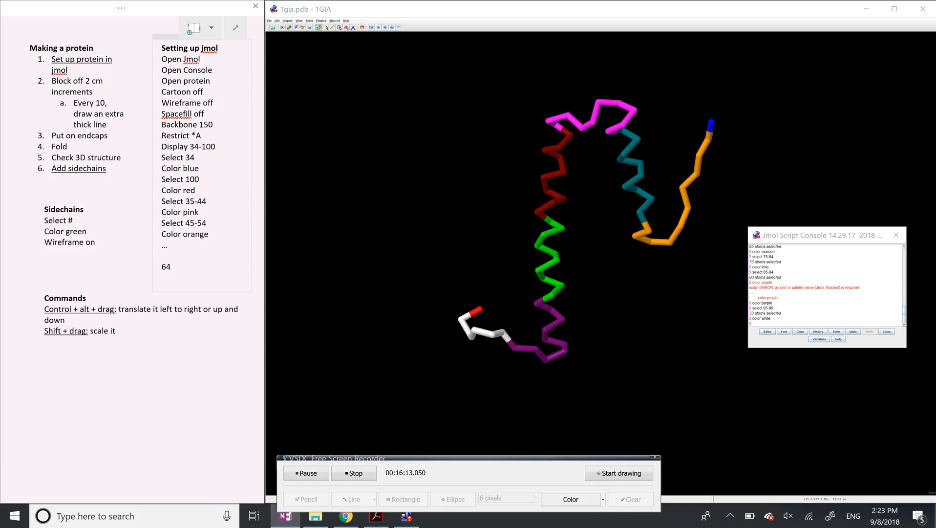
type("50")
key("Return")
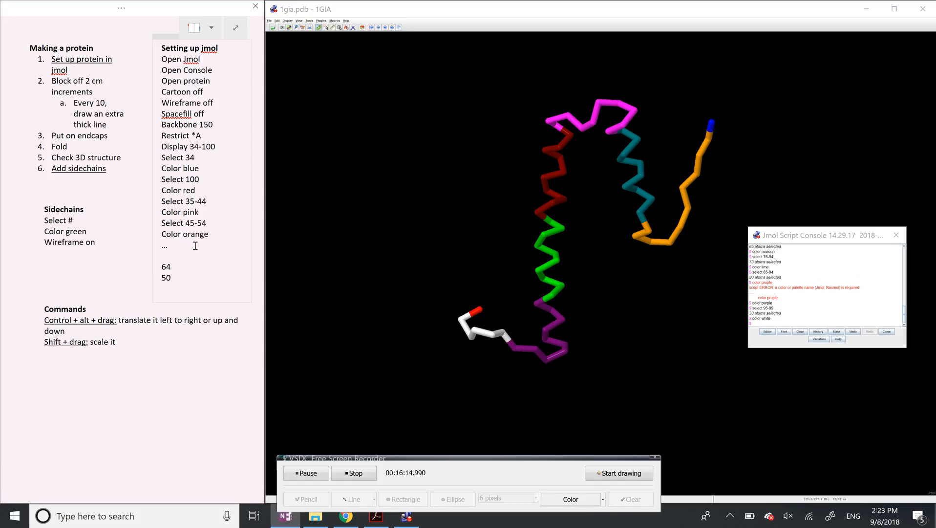
type("42")
Step: Switch to the Jmol script console, select residue 64 and color it green
left_click(760, 324)
type("sel")
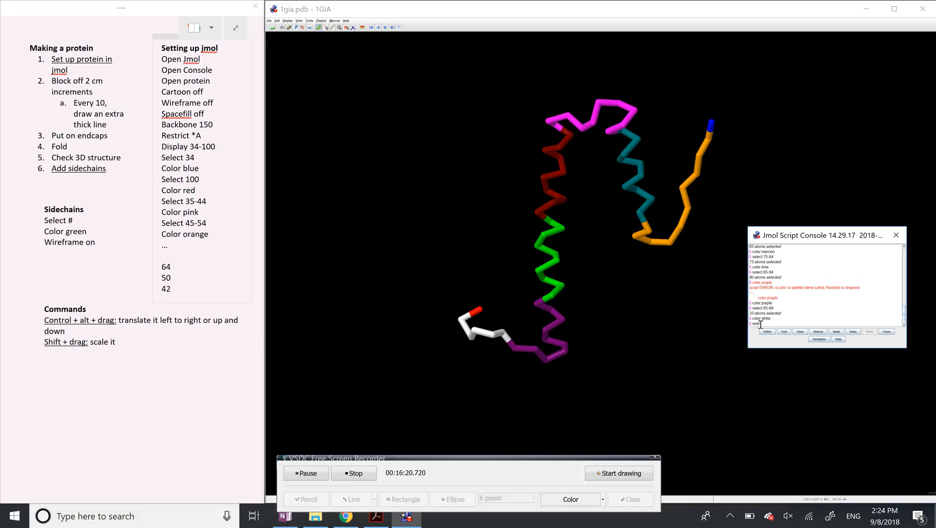
type("ect 64")
key("Return")
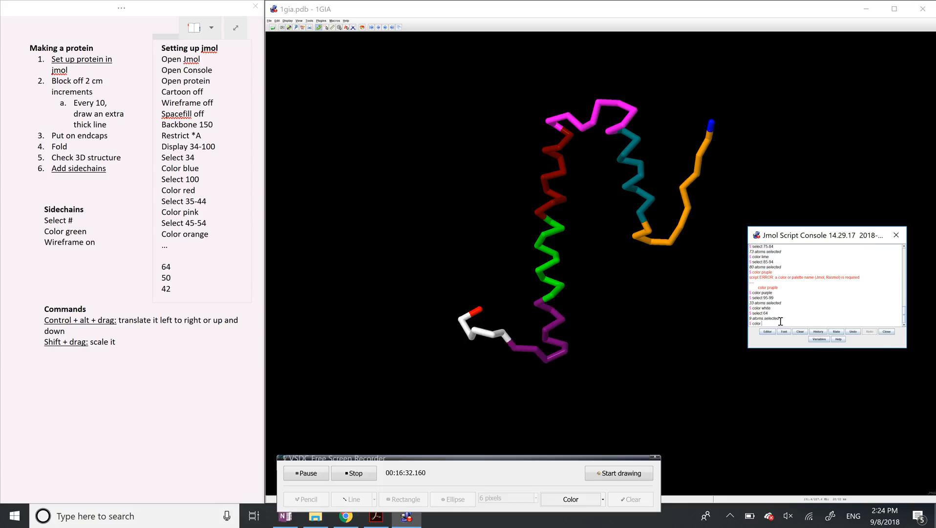
type("een")
key("Return")
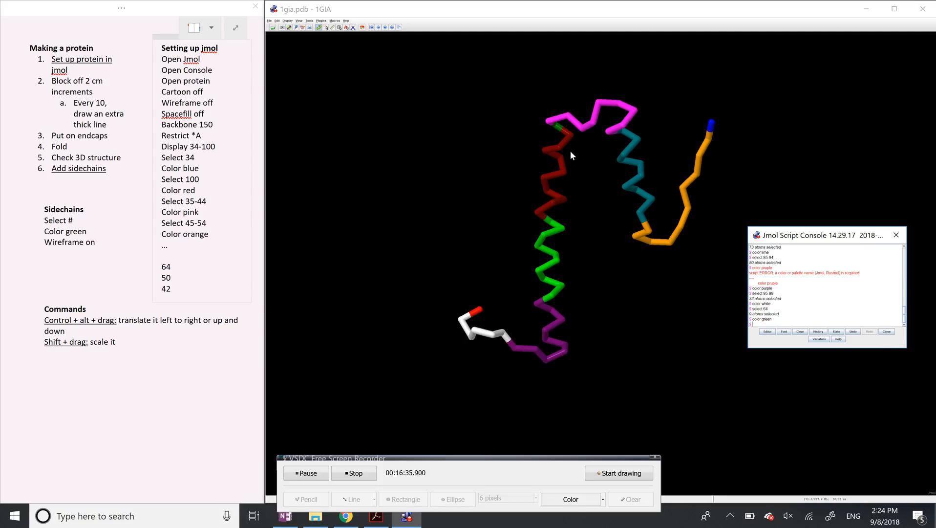
Step: Turn the wireframe on for the selected residue 64 to show its sidechain
left_click_drag(584, 120, 718, 111)
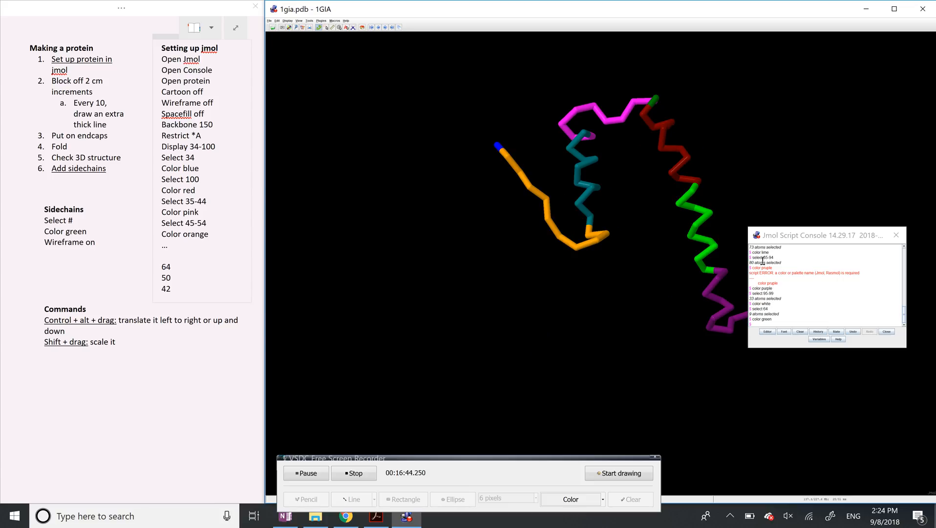
left_click(770, 324)
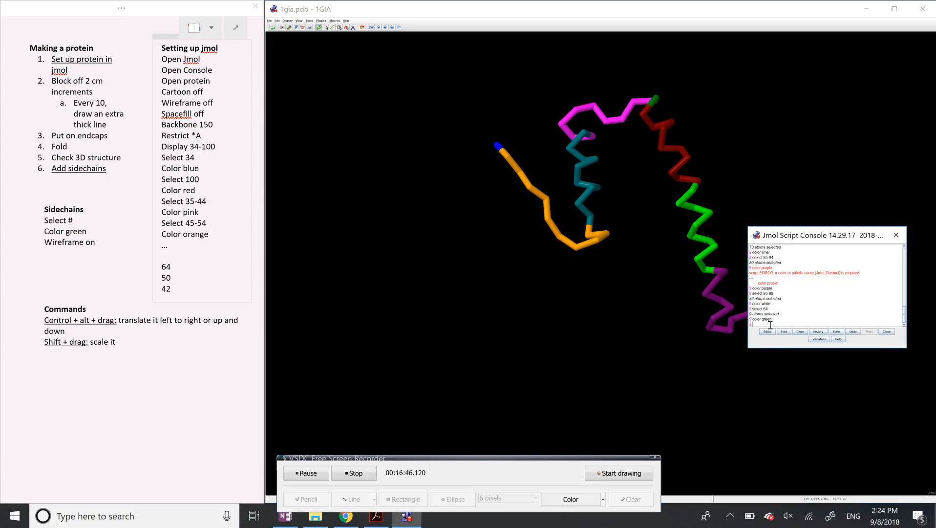
type("wireframe on")
key("Return")
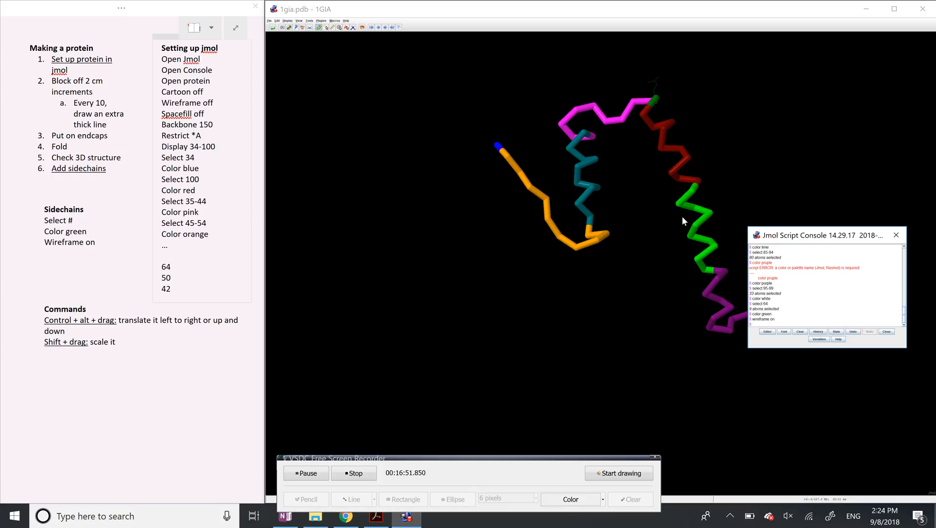
mouse_move(689, 214)
left_mouse_down()
mouse_move(712, 226)
mouse_move(695, 203)
mouse_move(692, 224)
left_mouse_up()
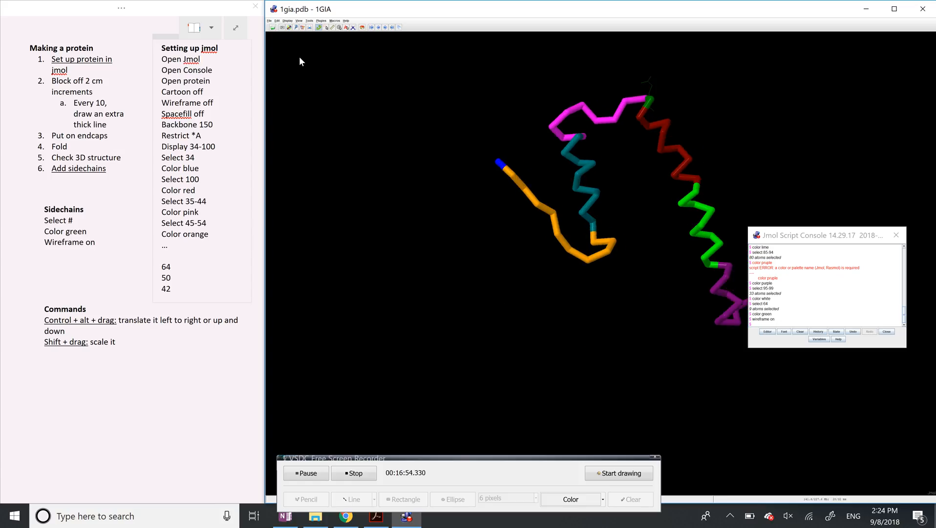
left_click(205, 104)
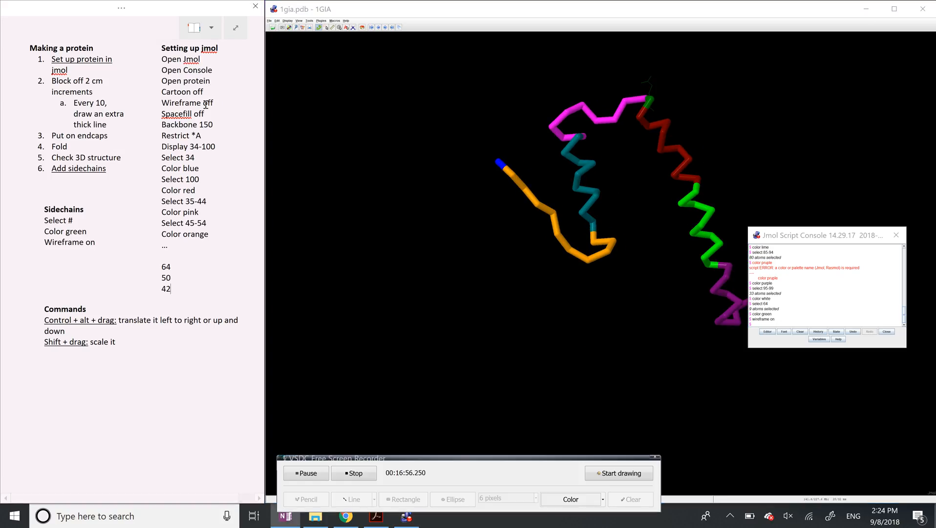
left_click_drag(214, 104, 162, 104)
left_click(219, 105)
Step: Add the line "Spacefill 20" below "Wireframe on" in the Sidechains note
left_click_drag(645, 113, 602, 432, "shift")
left_click_drag(616, 168, 556, 401, "ctrl+alt")
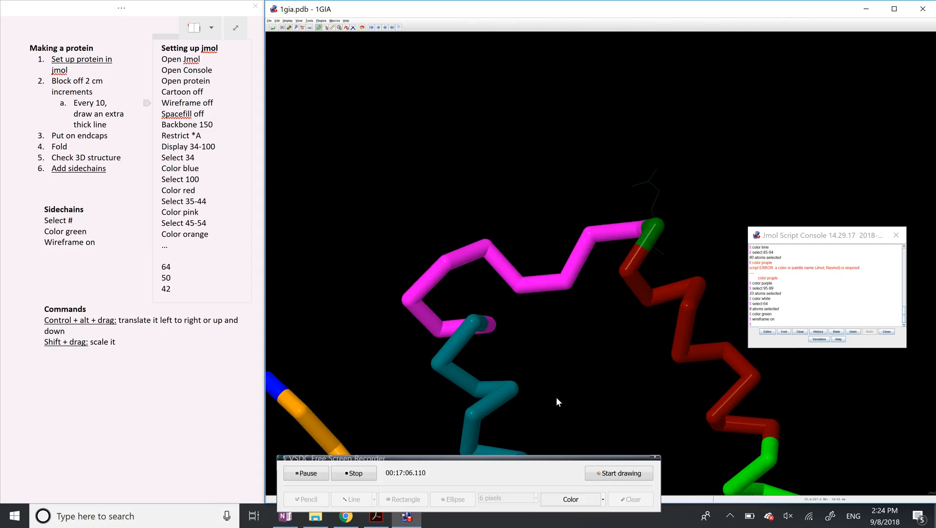
left_click(755, 326)
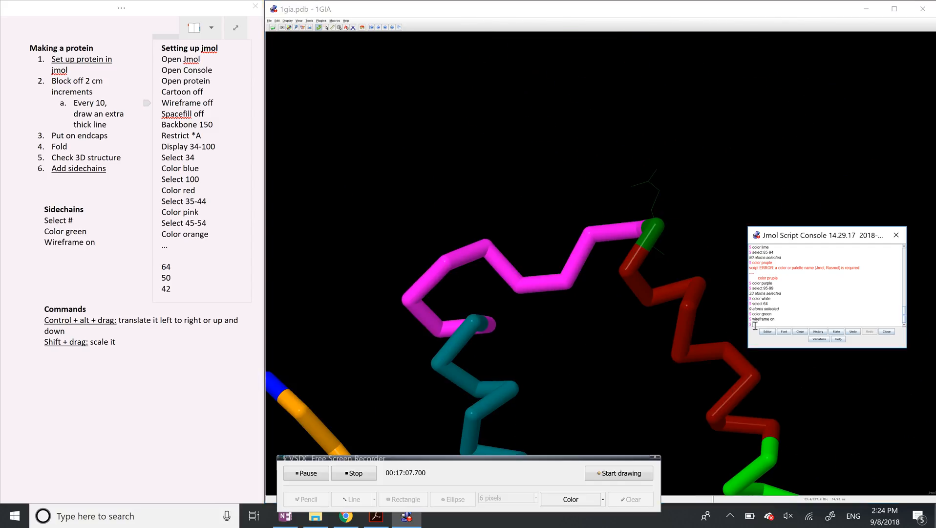
left_click(110, 246)
key("Return")
type("spa")
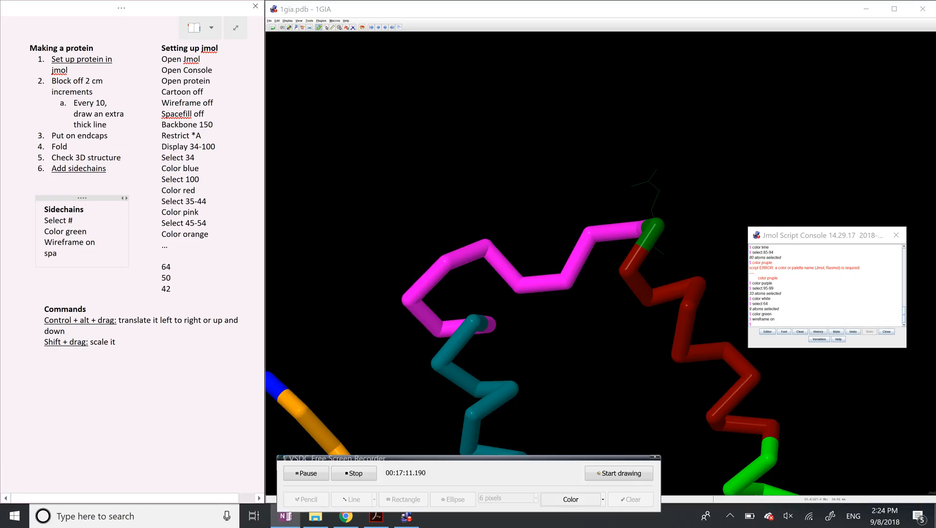
type("cefill 20")
Step: Try spacefill sizes 20 and 50 on the selected residue 64 in the Jmol script console
left_click(762, 323)
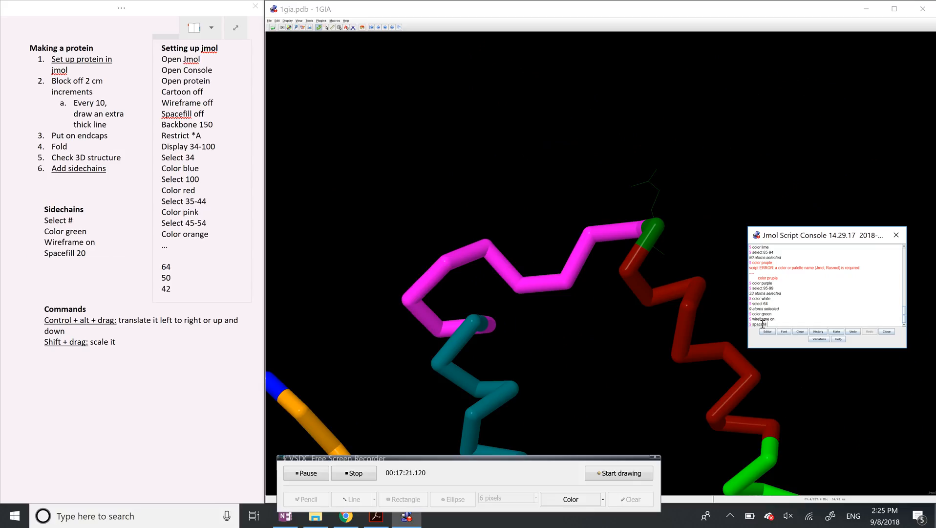
type("spacefill 20")
key("Return")
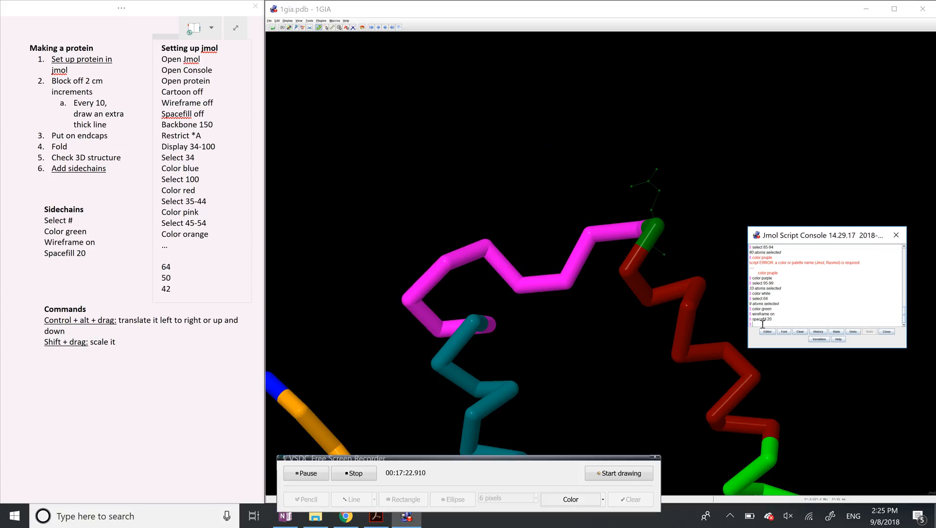
type("spacefill 50")
key("Return")
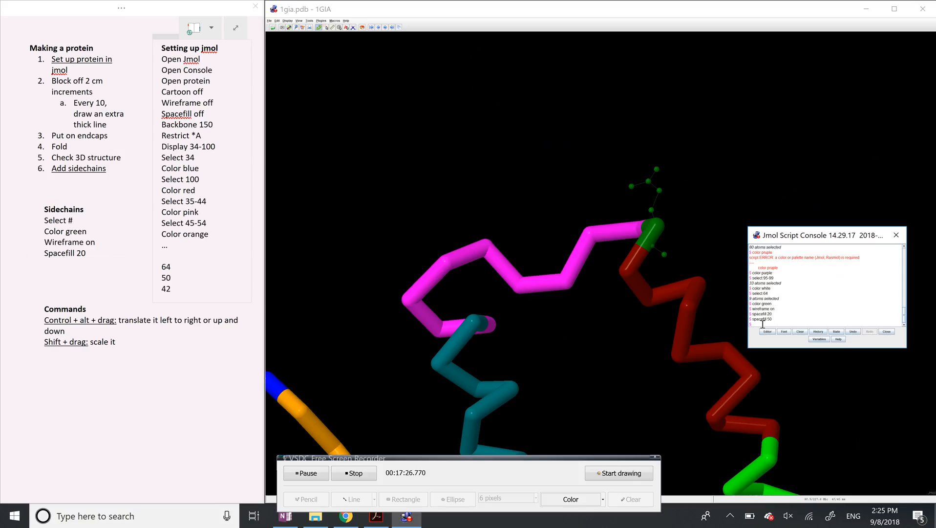
Step: Change the spacefill value in the Sidechains note to 50
left_click(88, 264)
key("BackSpace")
key("BackSpace")
type("50")
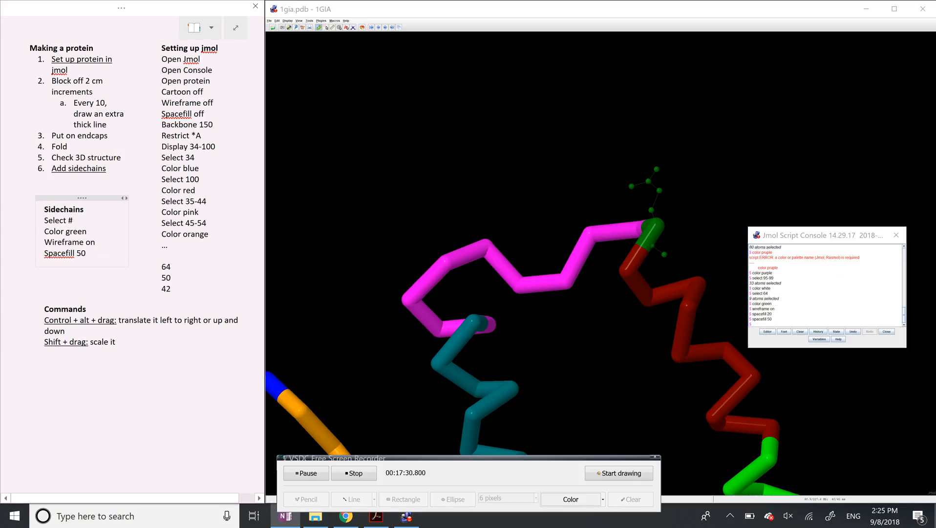
Step: Set the spacefill of residue 64 to 100 in the Jmol script console
left_click(775, 323)
type("spac")
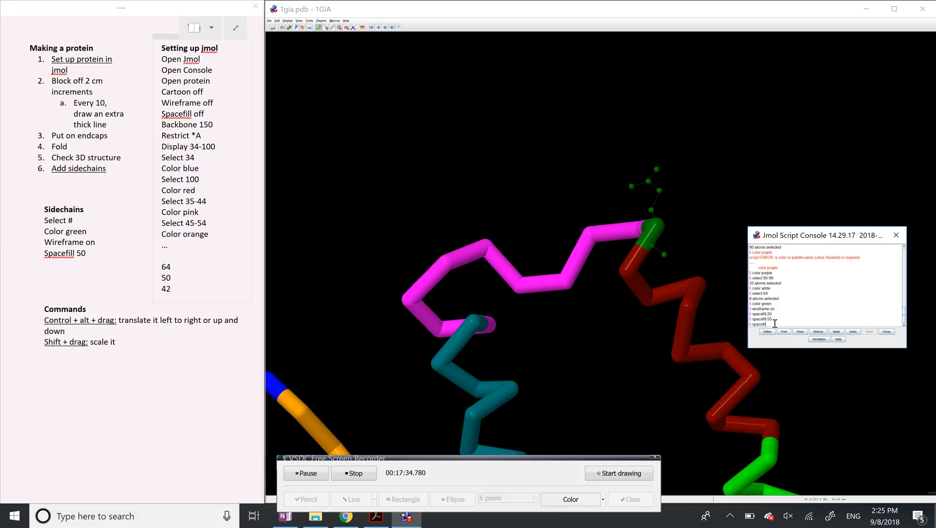
type("efill 100")
key("Return")
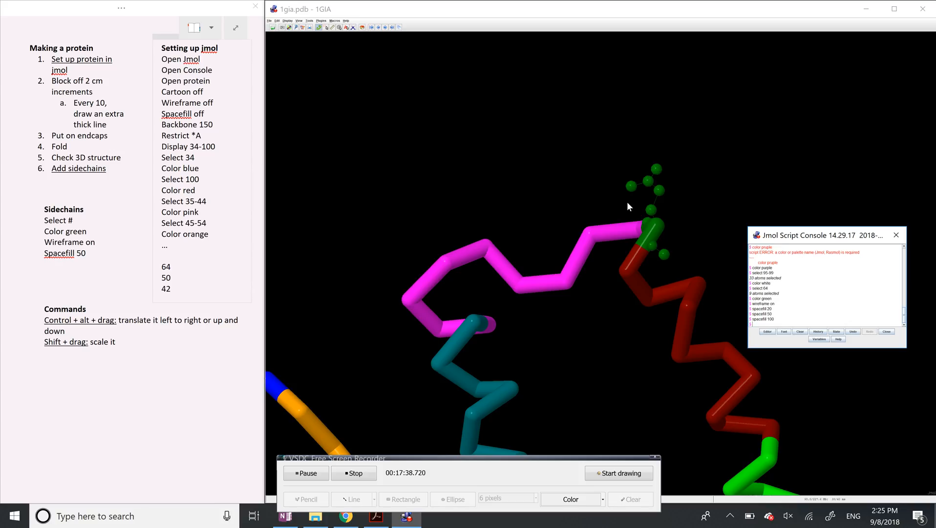
Step: Examine which way the green sidechain of residue 64 points relative to the backbone, from several angles and distances
left_click_drag(670, 199, 704, 214)
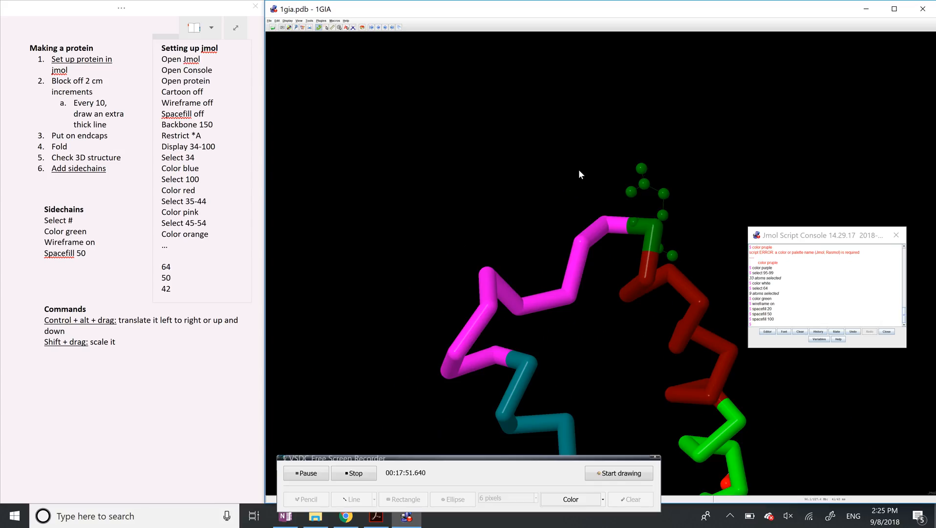
mouse_move(659, 219)
scroll(649, 216, "up", 8)
scroll(649, 216, "down", 9)
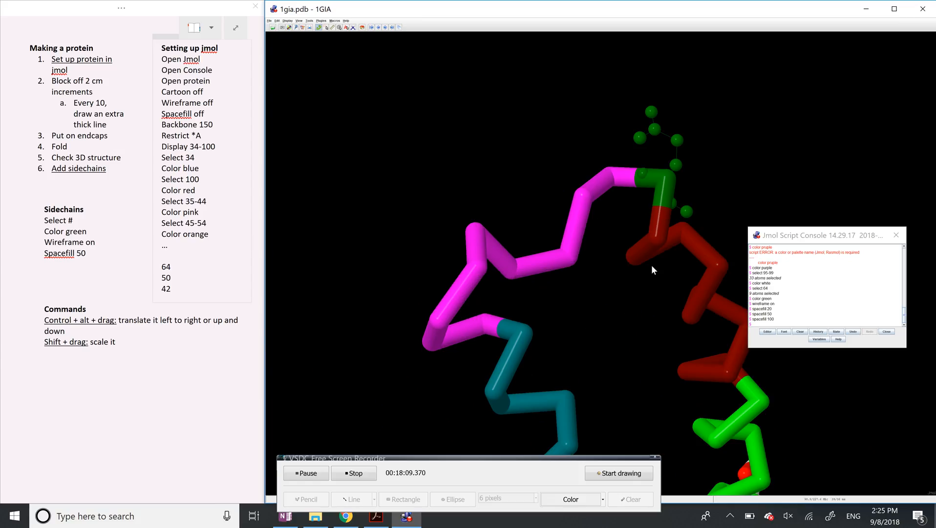
left_click_drag(652, 267, 646, 218, "ctrl+alt")
scroll(644, 252, "up", 7)
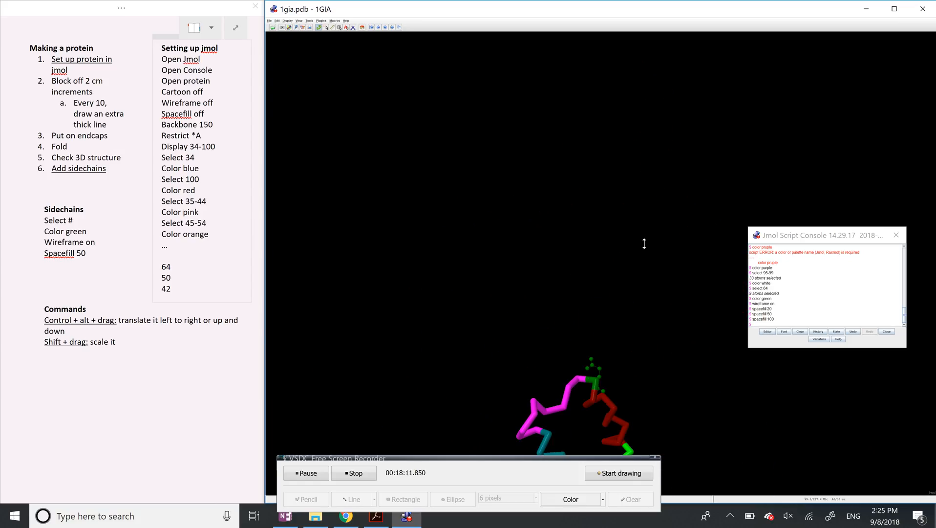
scroll(643, 244, "down", 4)
left_click_drag(632, 344, 650, 238, "ctrl+alt")
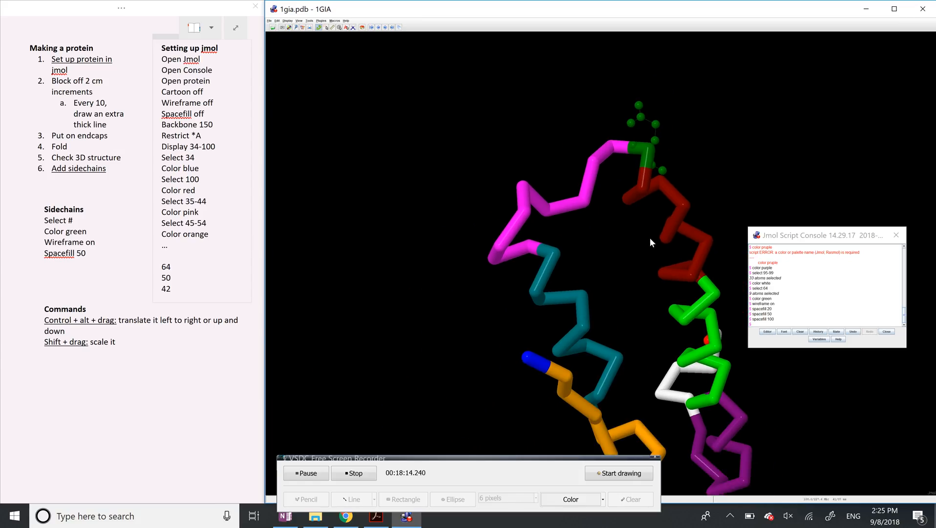
left_click_drag(647, 159, 578, 196)
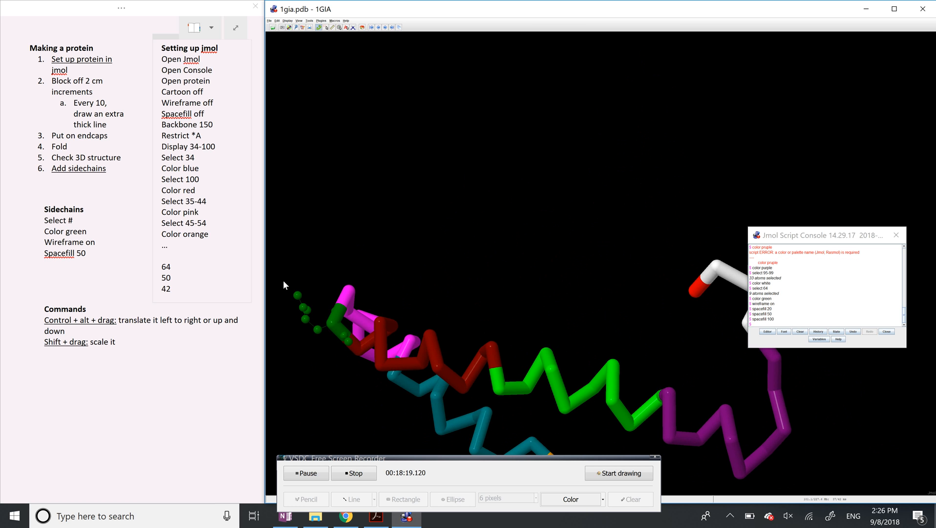
left_click_drag(434, 332, 576, 234)
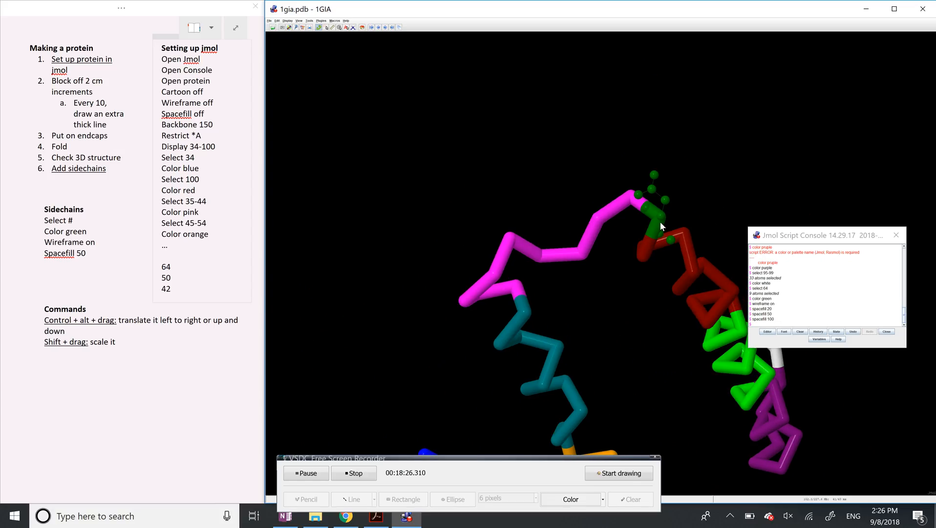
left_click_drag(685, 238, 663, 218)
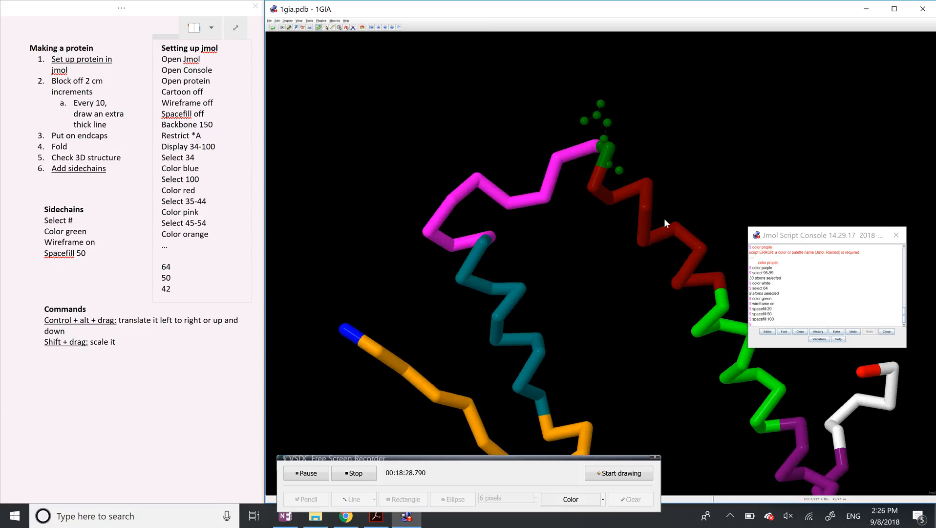
Step: Select residue 50 in the script console and color it red
left_click(778, 323)
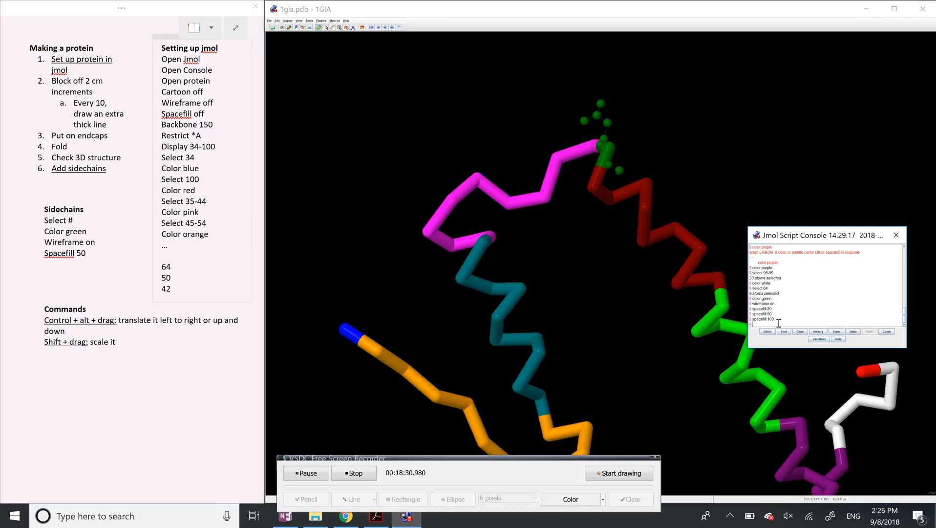
type("select 50")
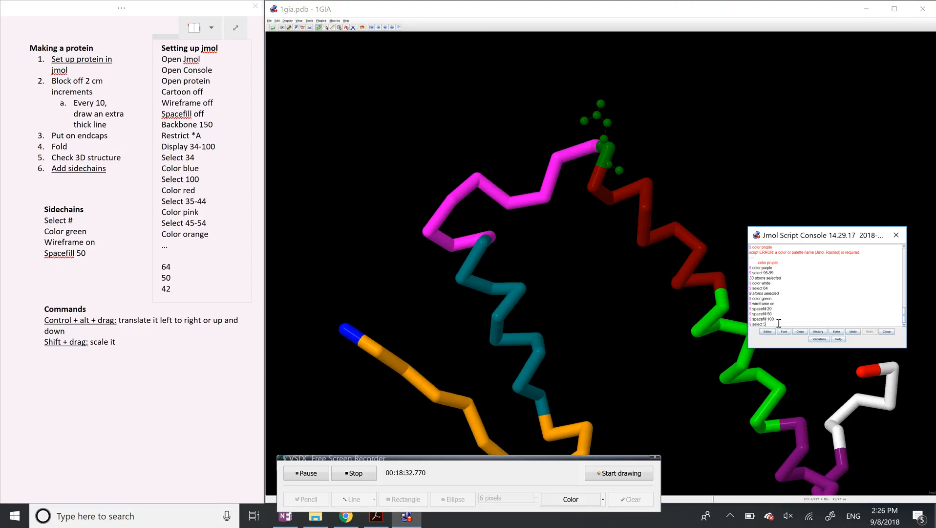
key("Return")
type("color")
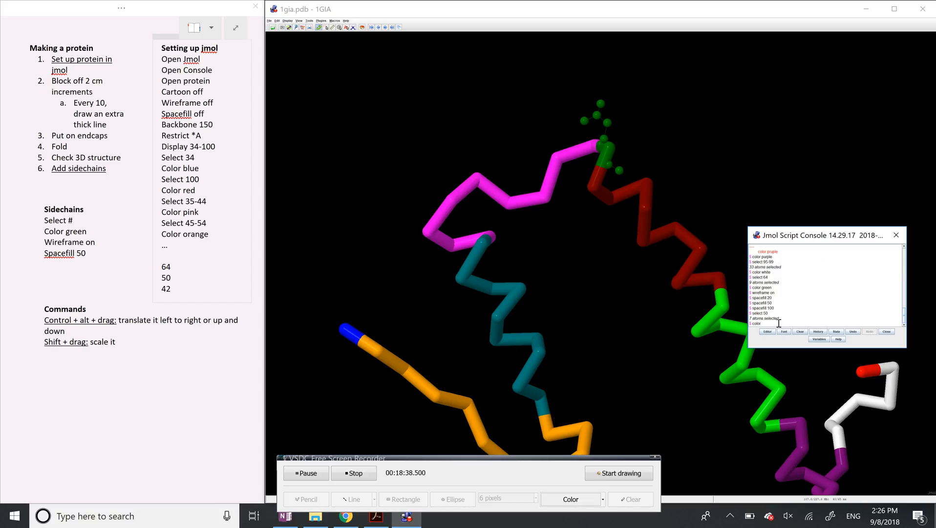
type(" fus")
key("BackSpace")
key("BackSpace")
key("BackSpace")
key("BackSpace")
key("BackSpace")
type("re")
type("ed")
key("Return")
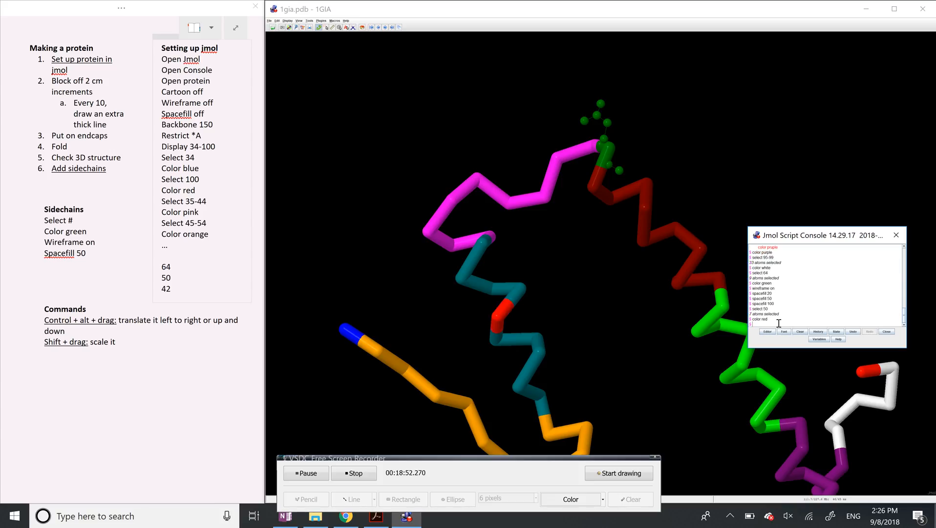
Step: Turn the wireframe on and set spacefill to 50 for residue 50, and view its sidechain from another angle
type("wireframe on")
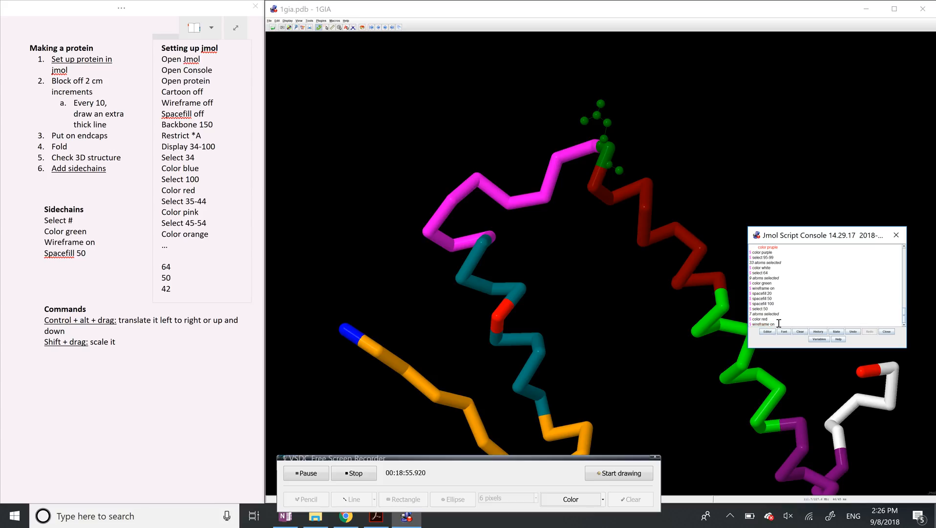
key("Return")
type("spacefill")
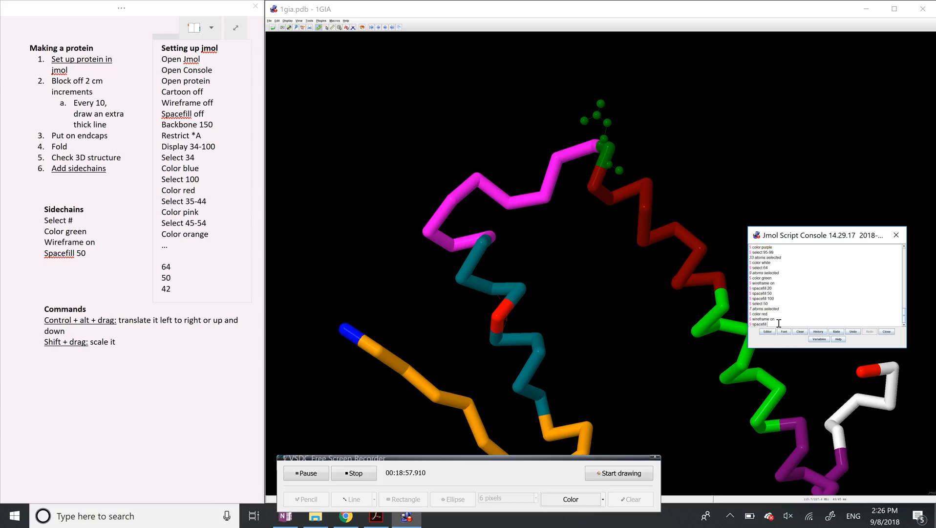
type(" 50")
key("Return")
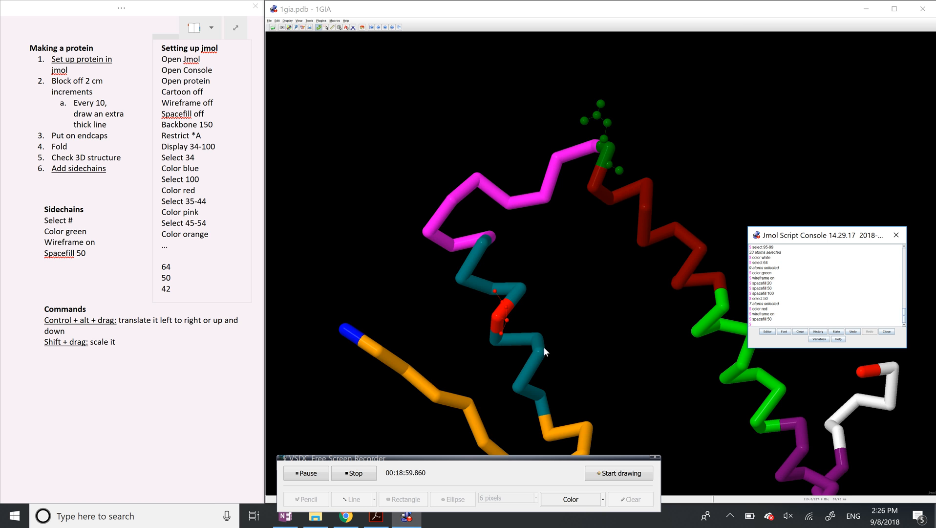
left_click(552, 327)
left_click_drag(552, 328, 499, 325)
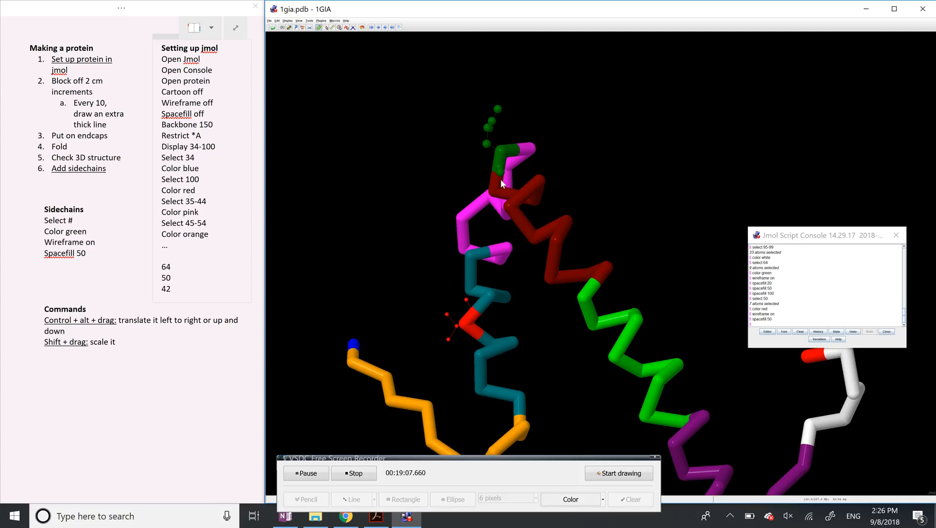
Step: Recolor the selected residue 50 and its sidechain lime through the script console
left_click_drag(480, 315, 503, 316)
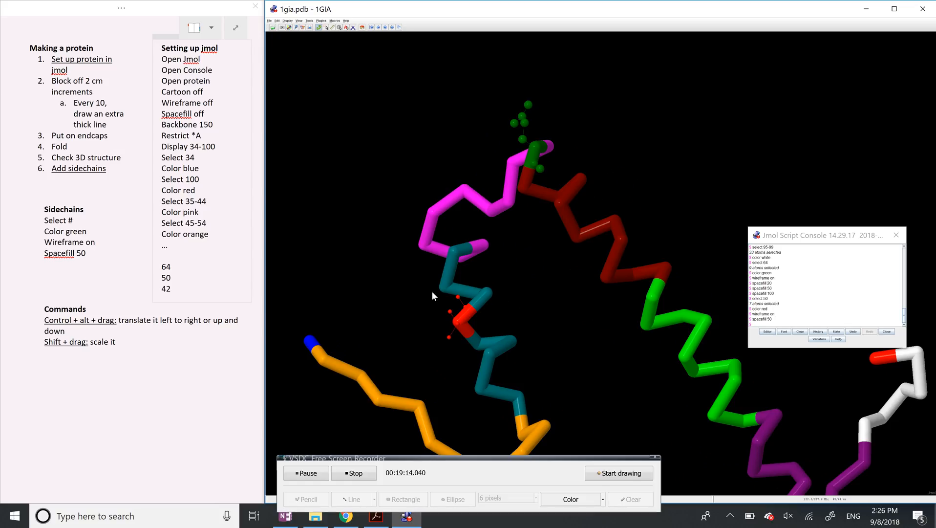
left_click(764, 322)
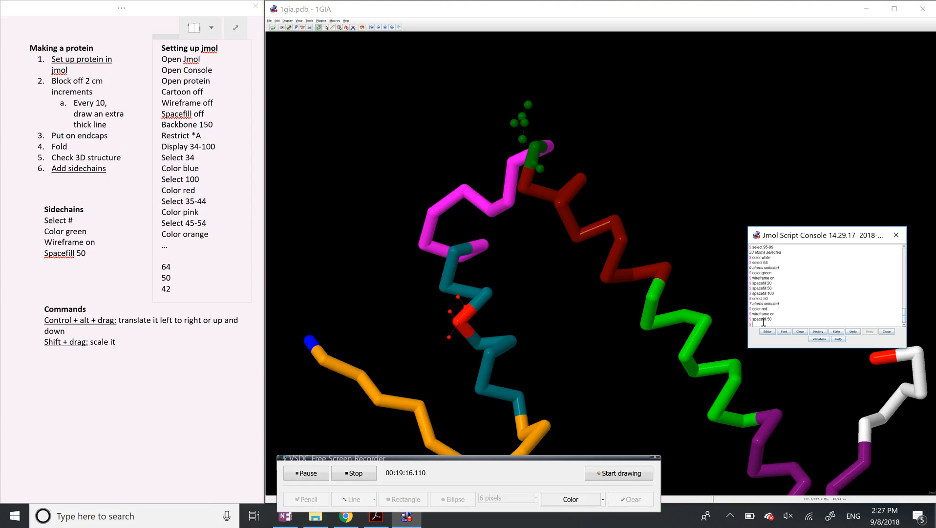
type("color lime")
key("Return")
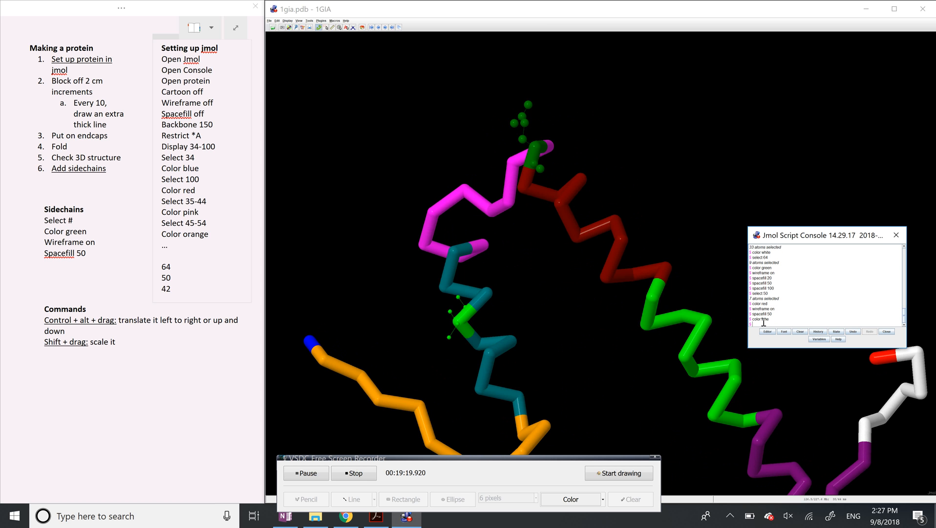
Step: Rotate the protein, scale it down and center it to inspect the whole backbone with the sidechains of residues 64 and 50
left_click_drag(410, 333, 283, 385)
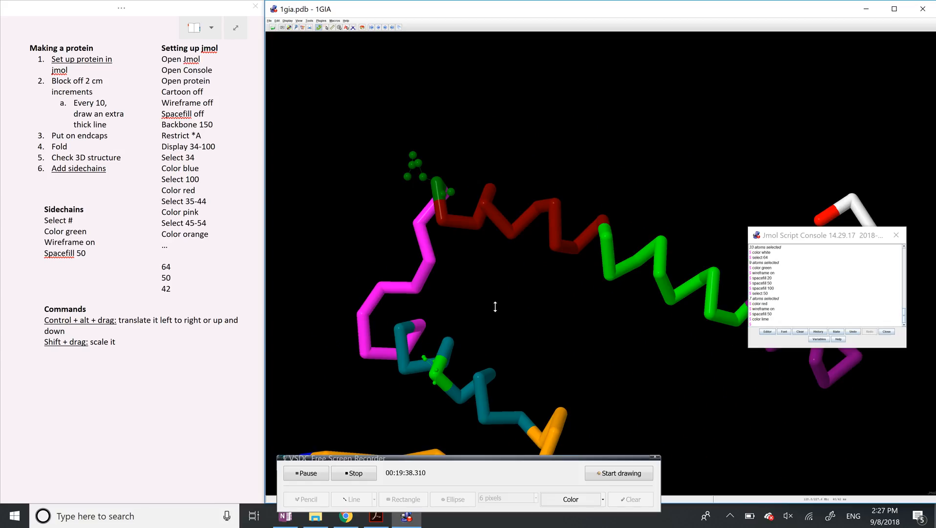
left_click_drag(496, 307, 496, 301, "shift")
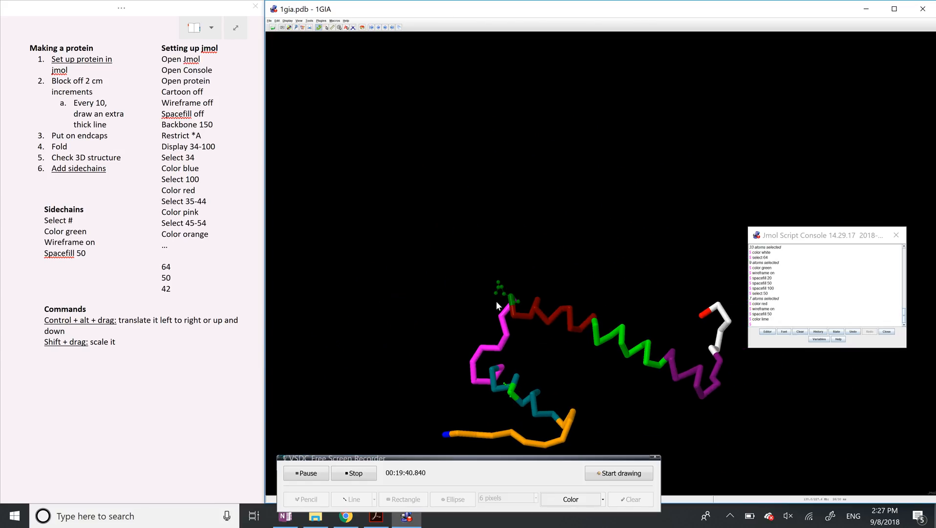
left_click_drag(541, 350, 521, 272, "ctrl+alt")
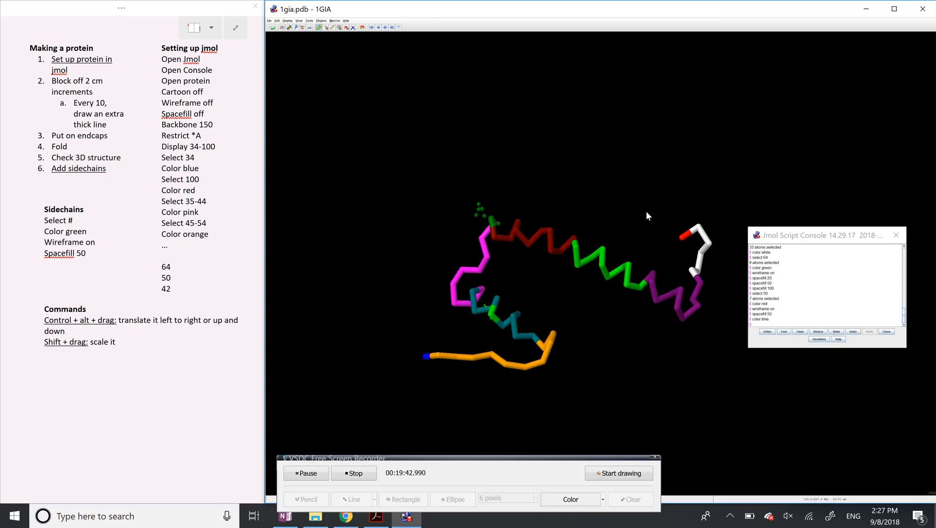